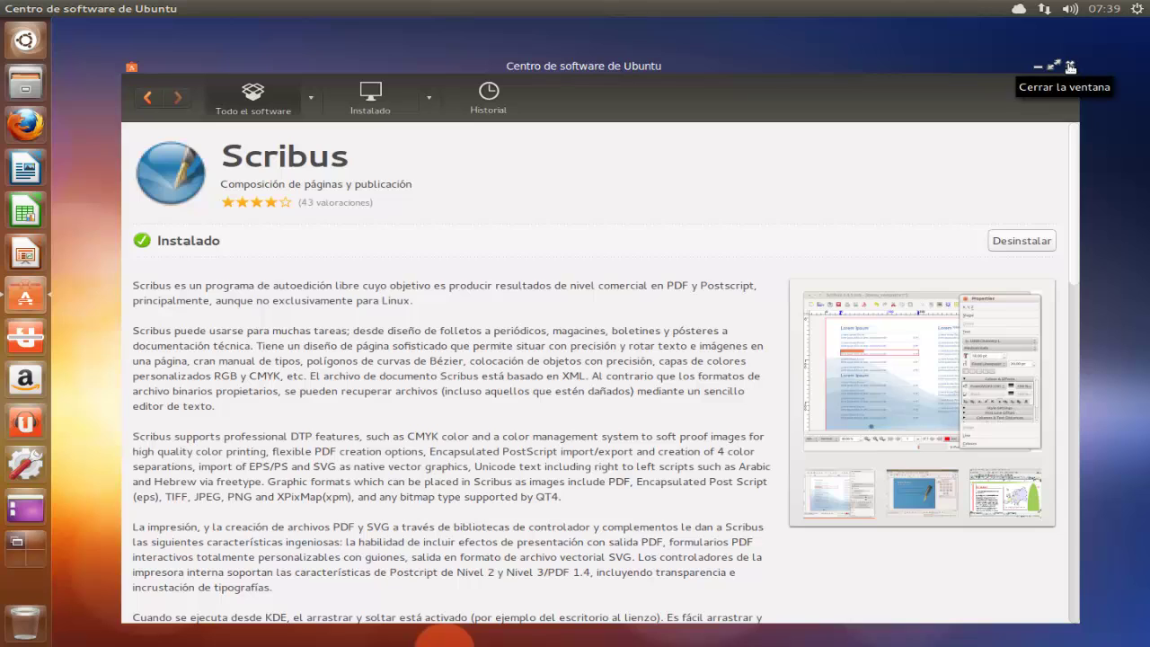
Step: Close the Ubuntu Software Centre and launch Scribus from the applications overview
left_click(1070, 68)
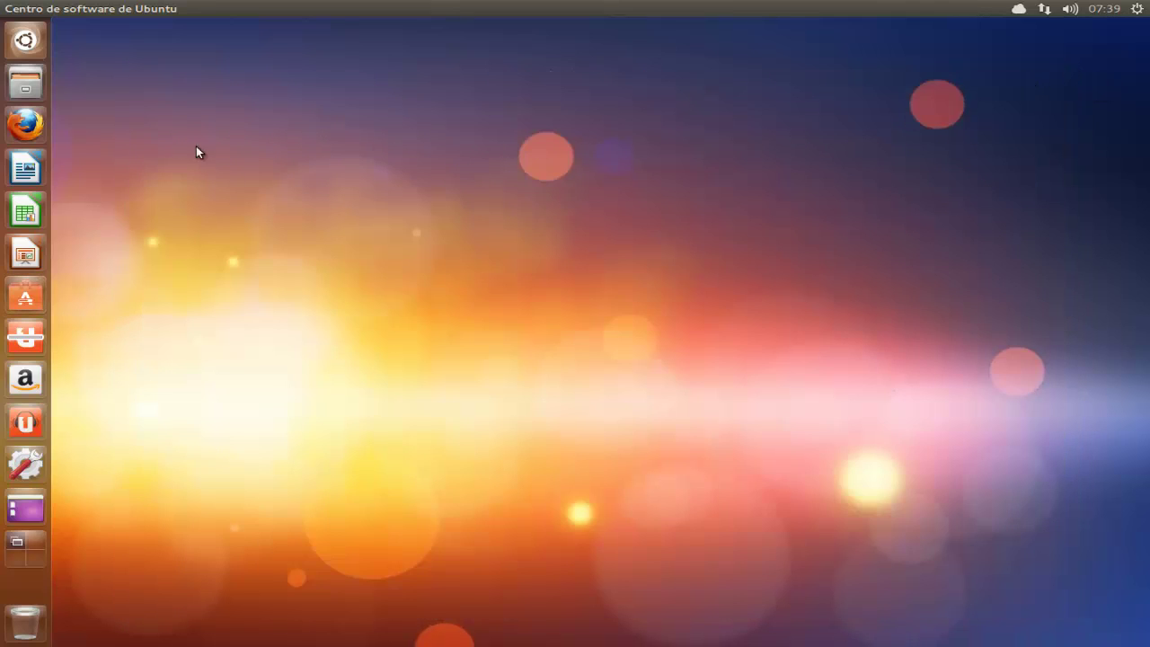
right_click(26, 41)
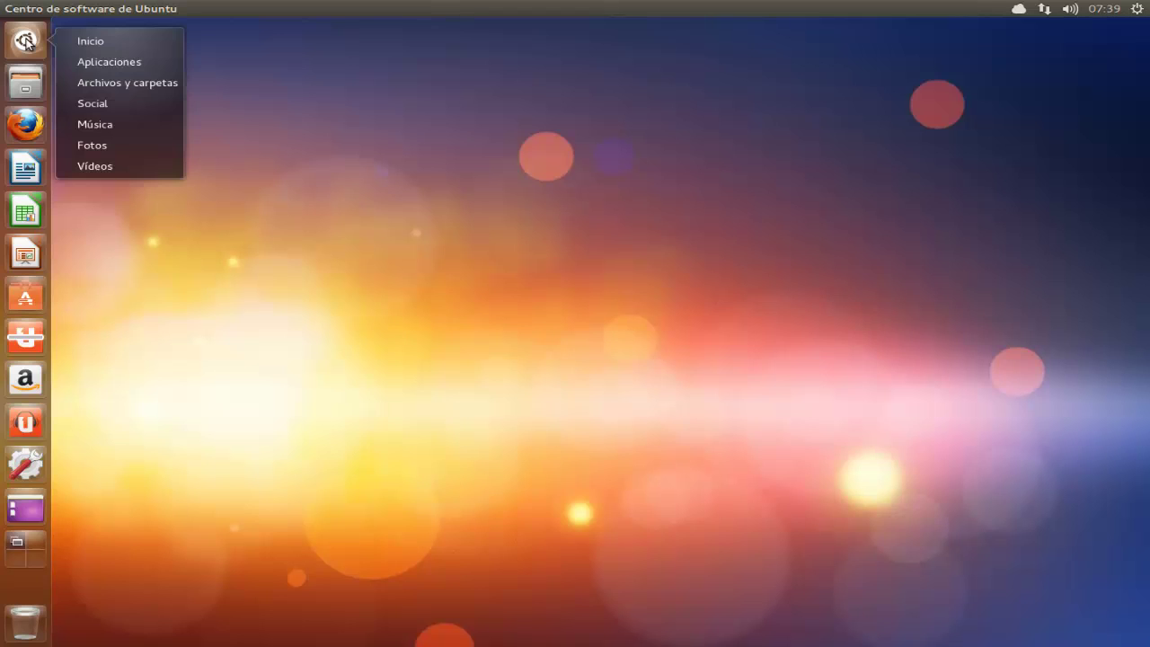
left_click(114, 63)
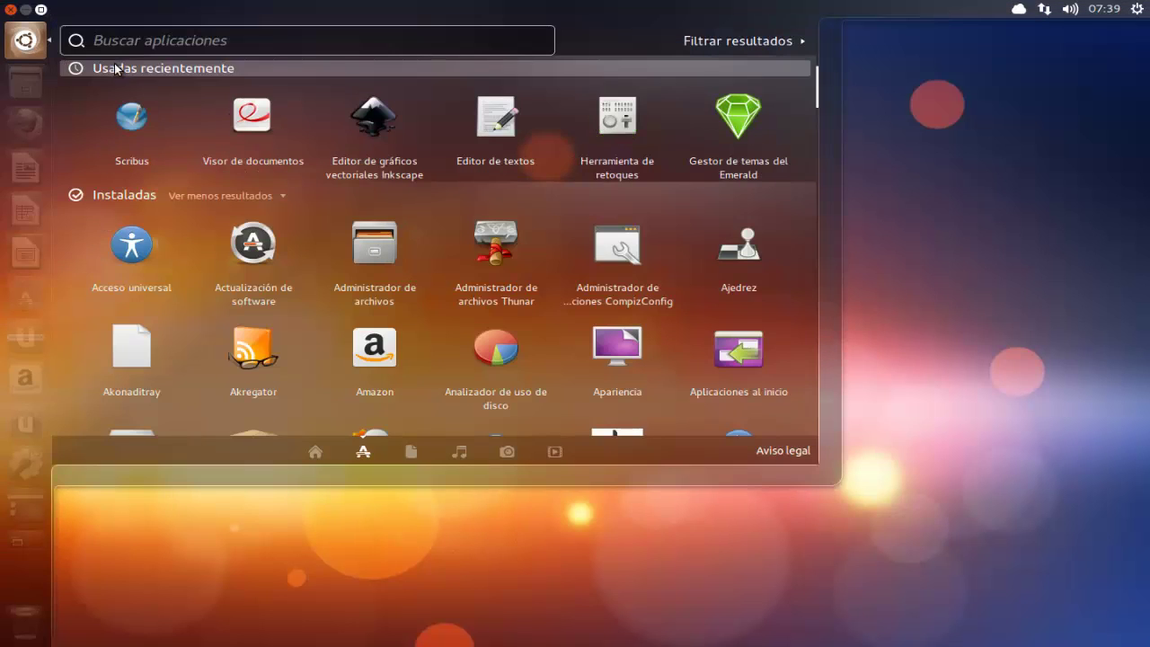
left_click(127, 121)
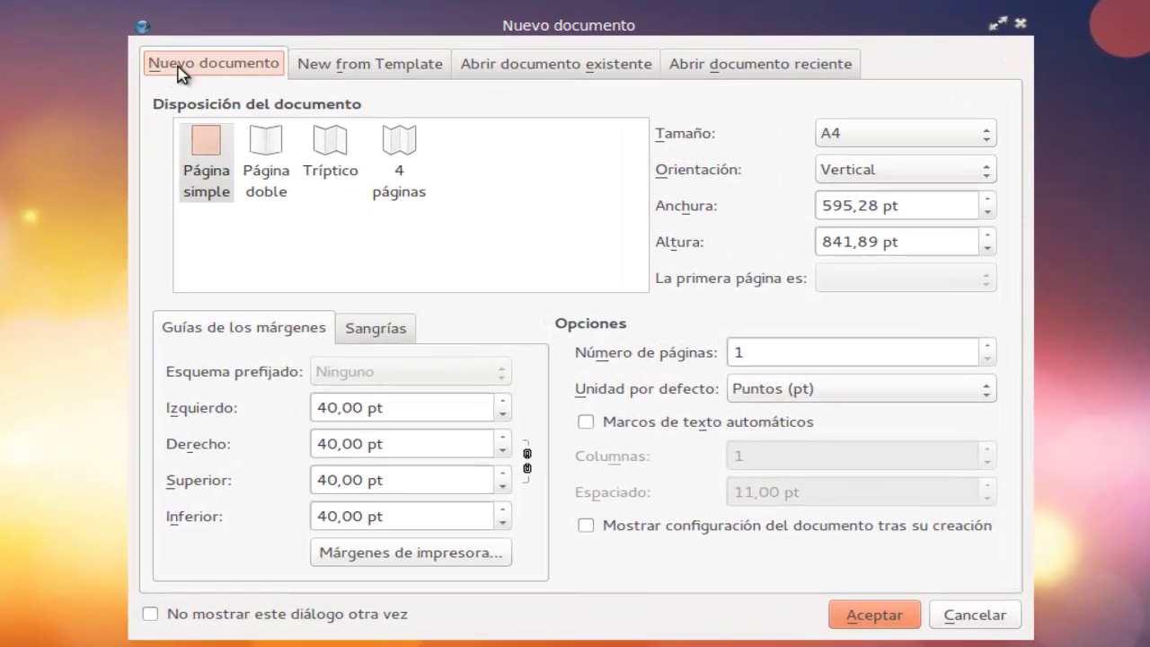
Step: Review the startup options for creating from a template, opening an existing document and opening a recent document
left_click(366, 69)
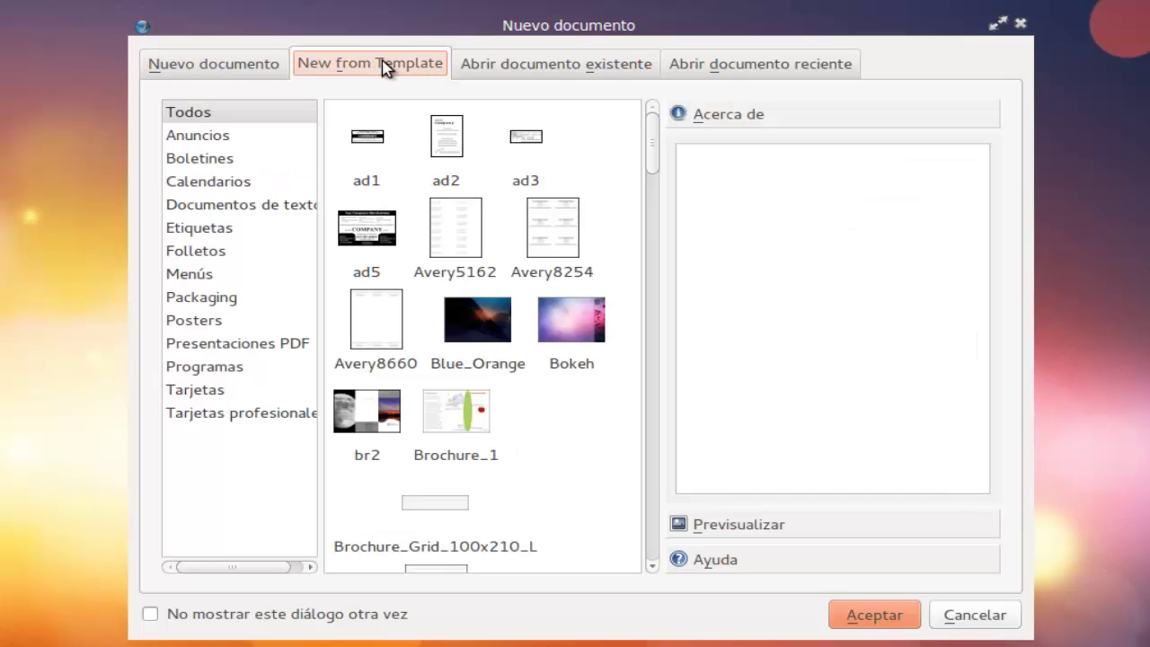
left_click(548, 71)
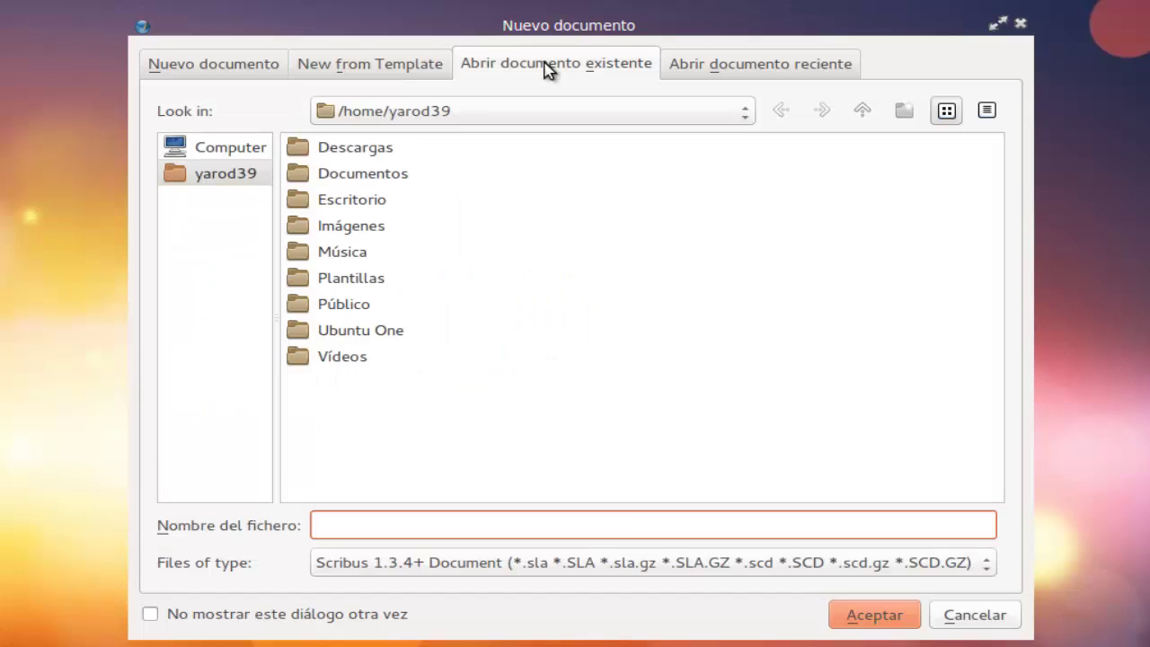
left_click(759, 70)
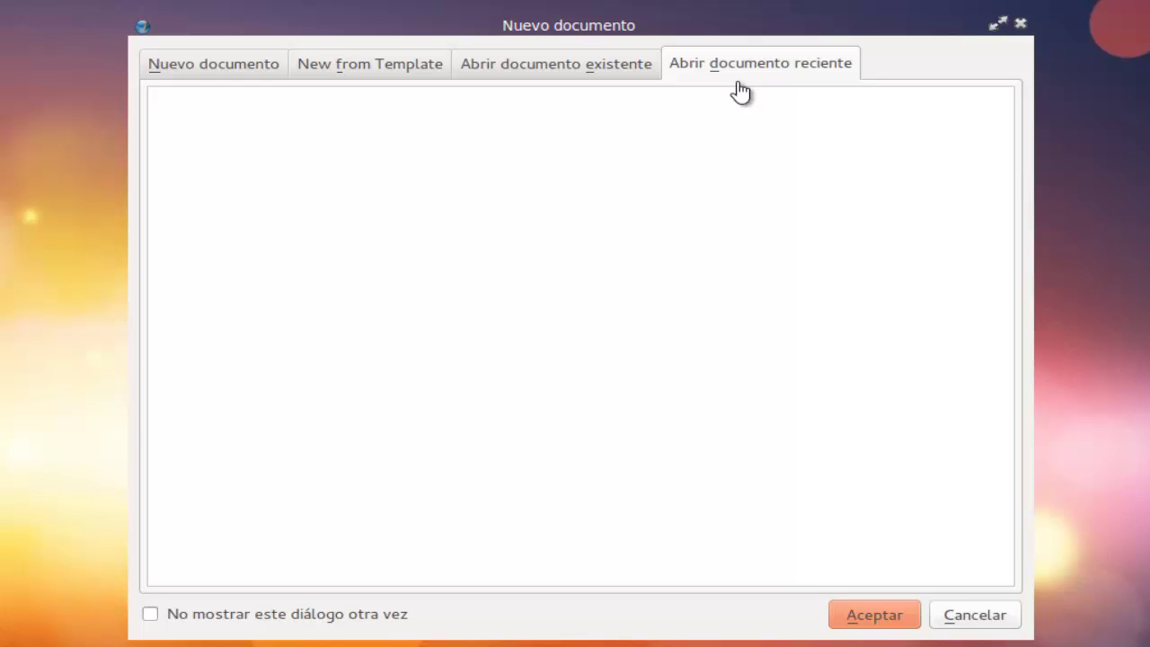
Step: Browse all document templates and the Anuncios and Boletines categories, viewing the details of Newsletter_1, nl1-bw and TextBased
left_click(358, 70)
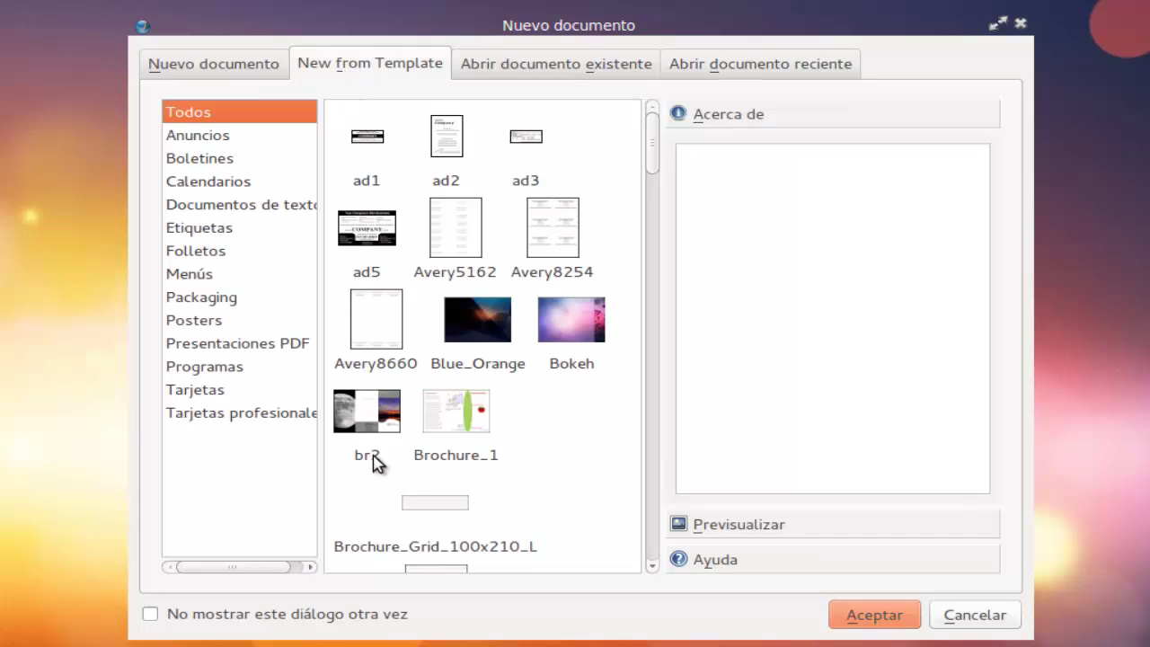
scroll(473, 456, "down", 20)
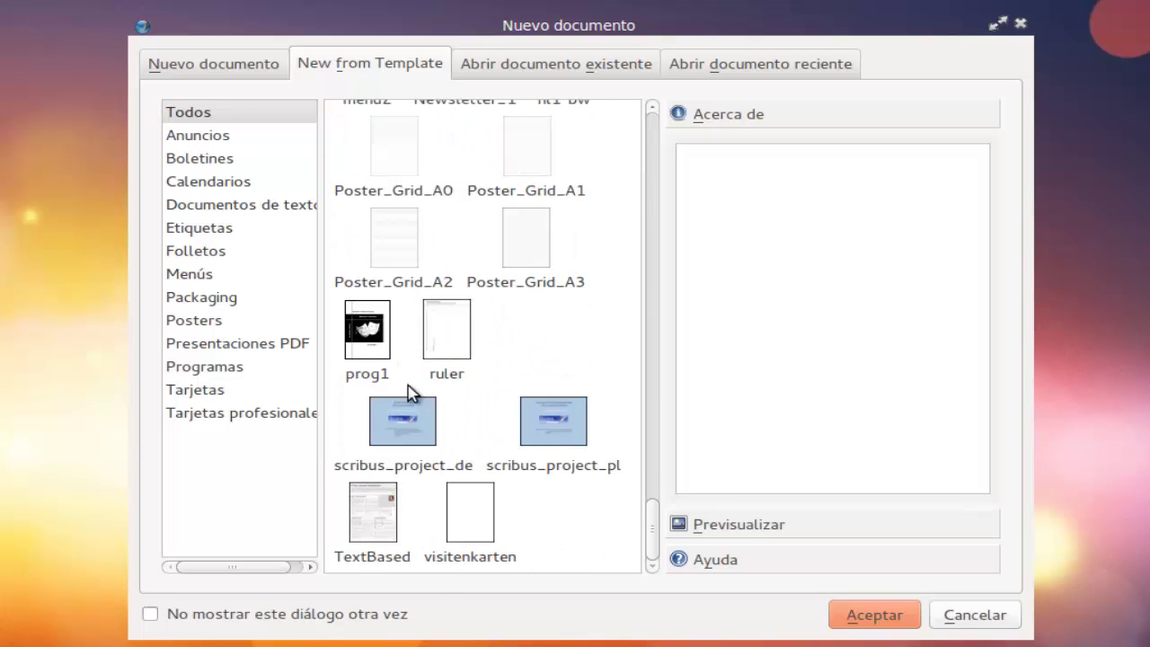
left_click(225, 144)
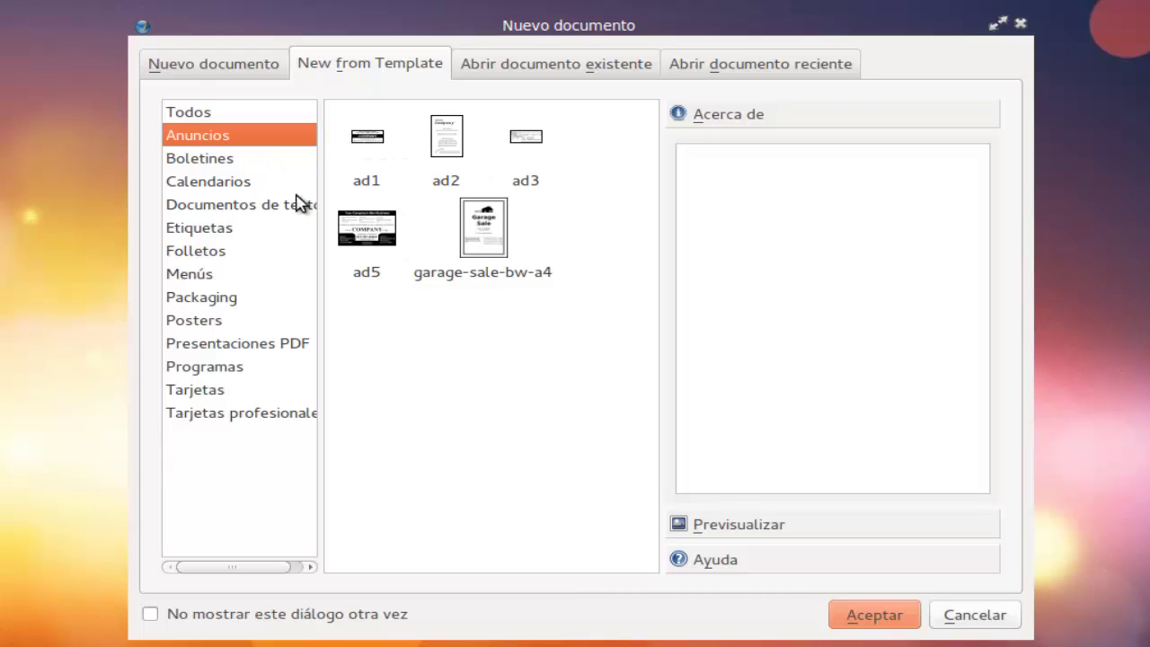
left_click(224, 160)
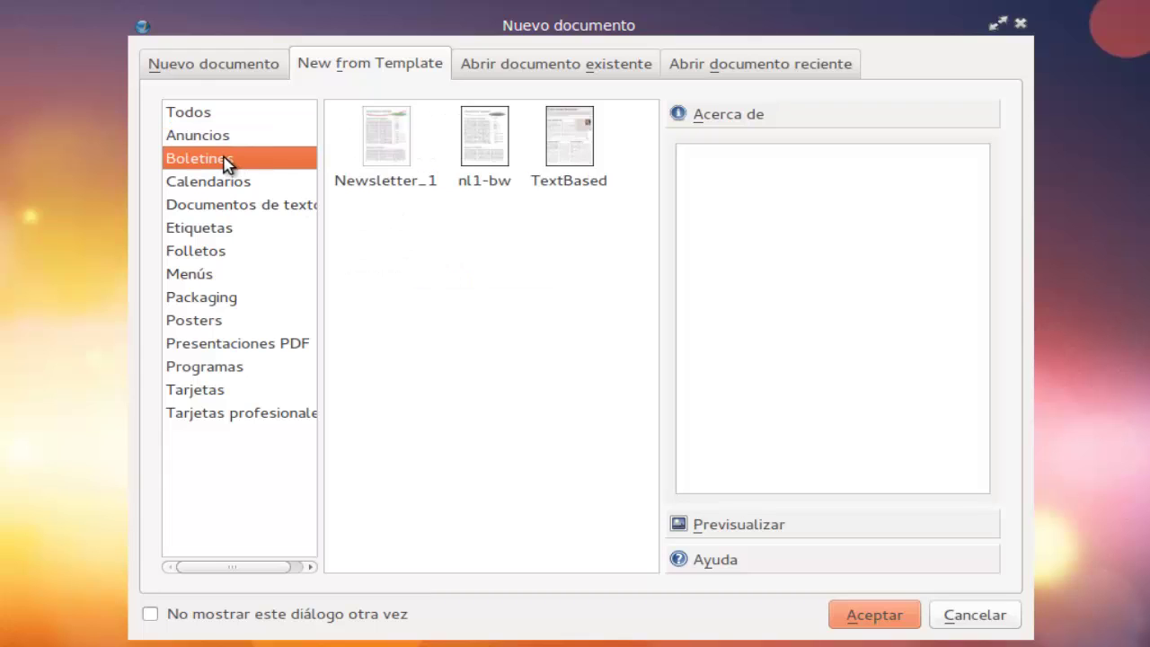
left_click(401, 160)
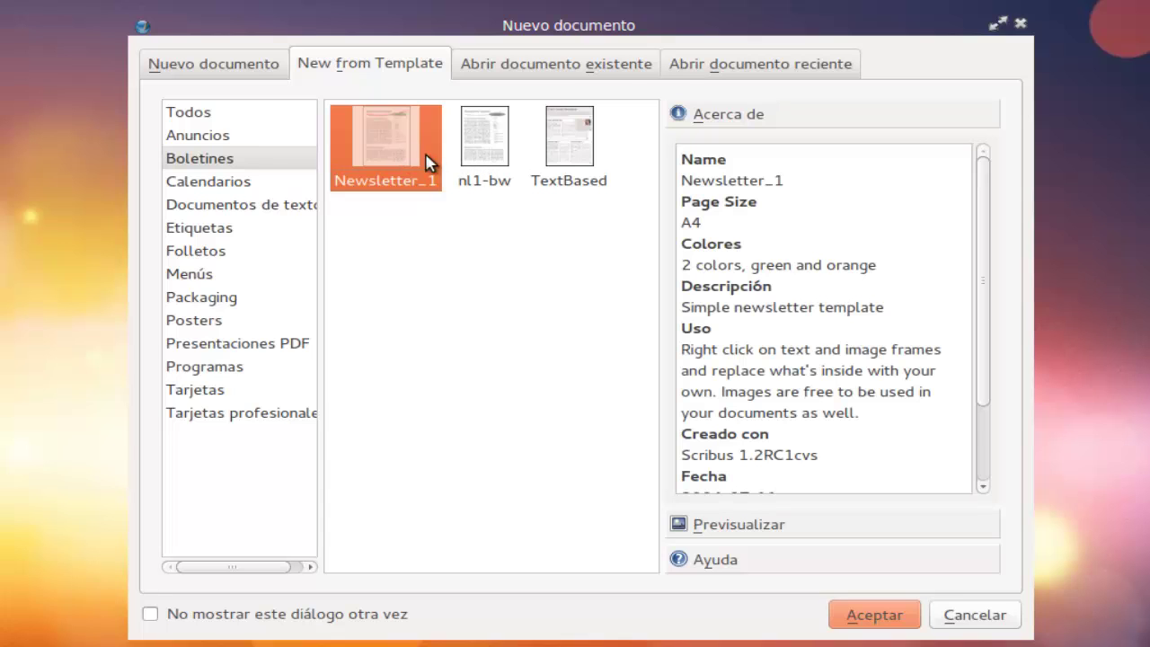
left_click(488, 167)
left_click(560, 170)
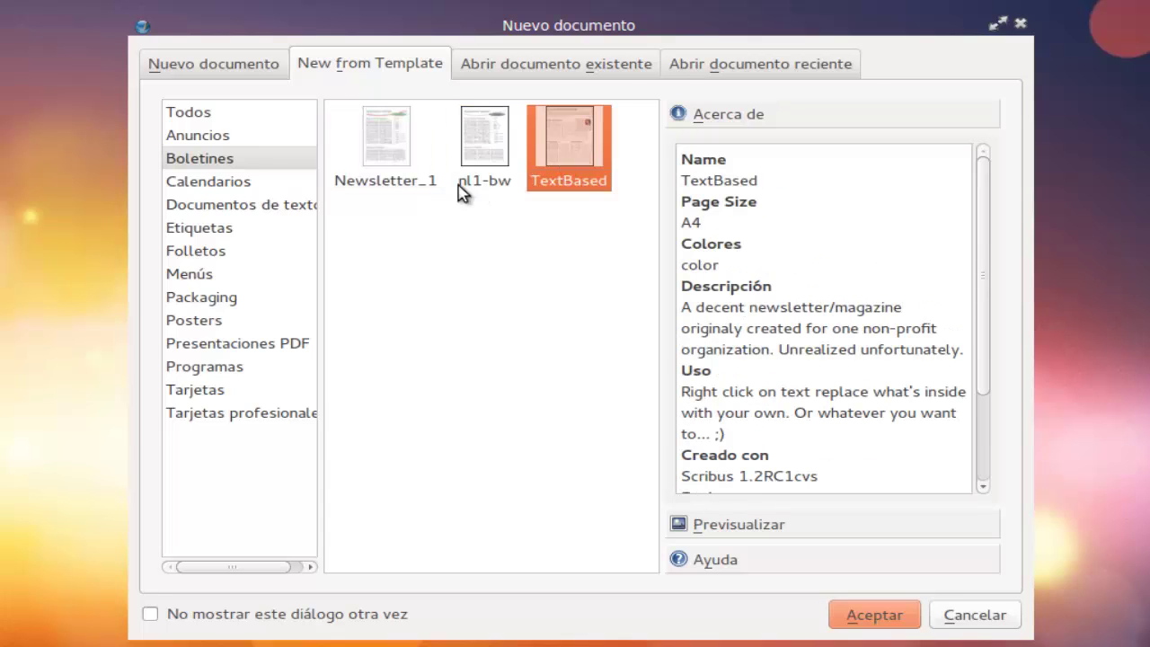
Step: View the details of calendar templates cal1 and cal2, and browse the Documentos de texto, Etiquetas and Folletos template categories
left_click(231, 183)
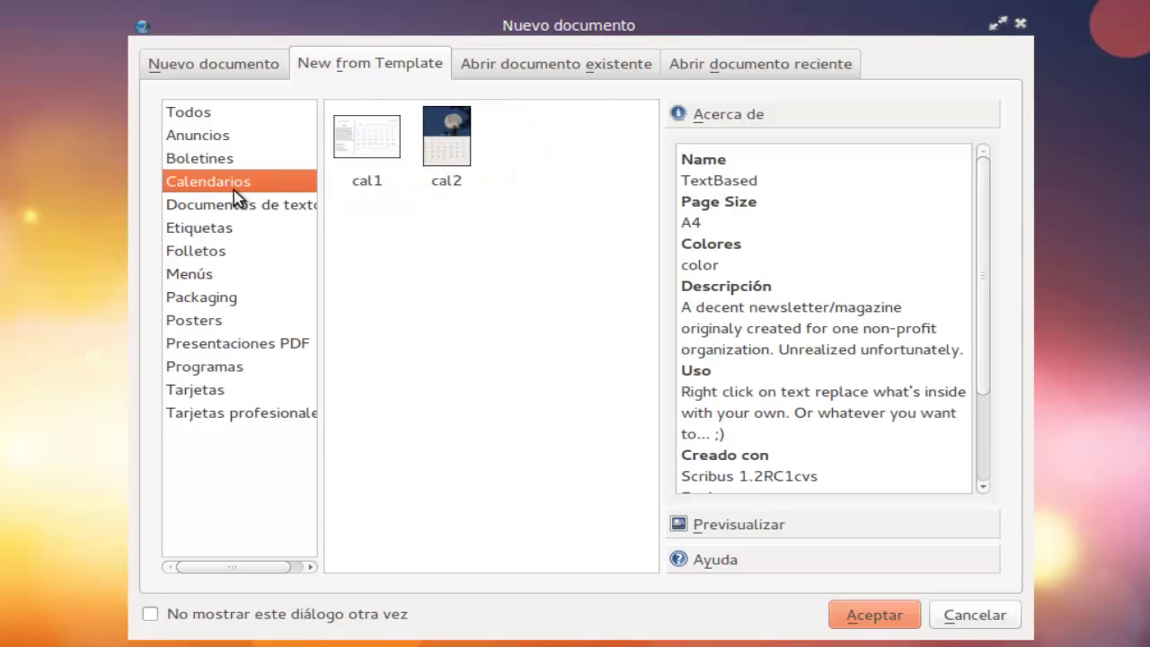
left_click(381, 168)
left_click(435, 172)
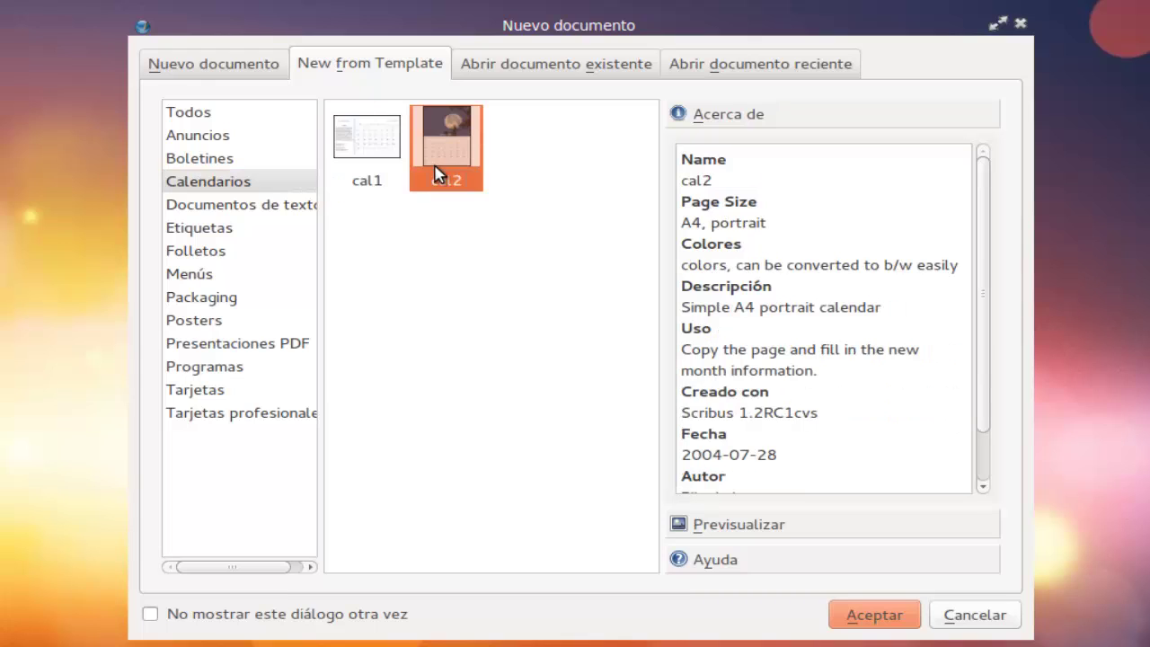
left_click(269, 205)
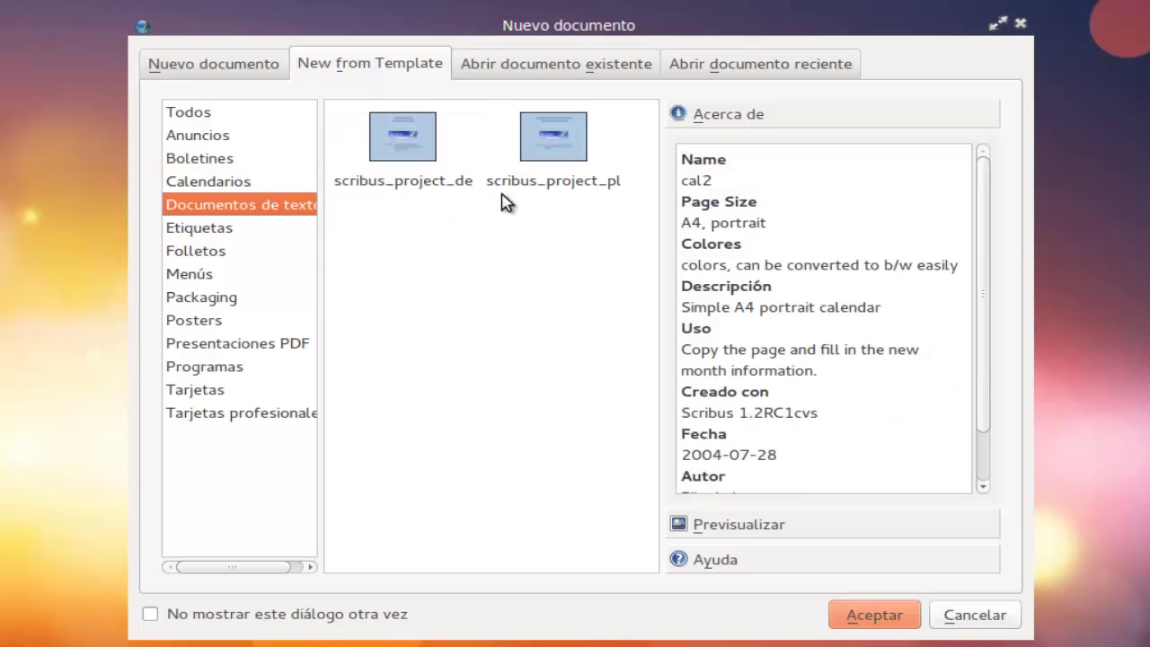
left_click(239, 230)
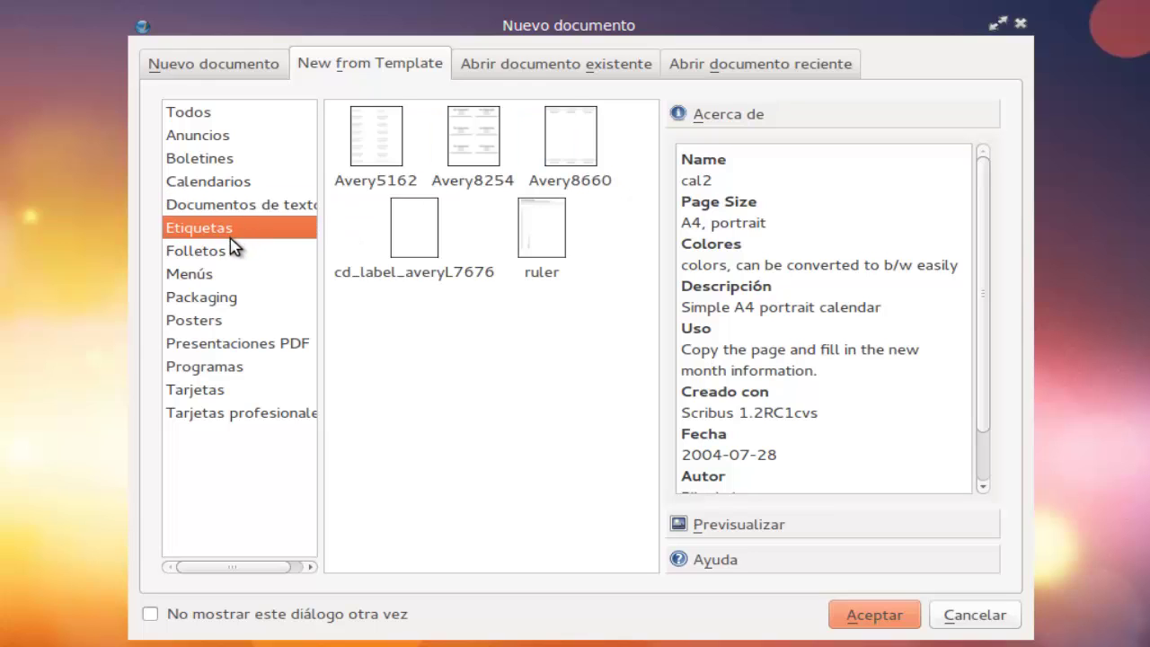
left_click(228, 259)
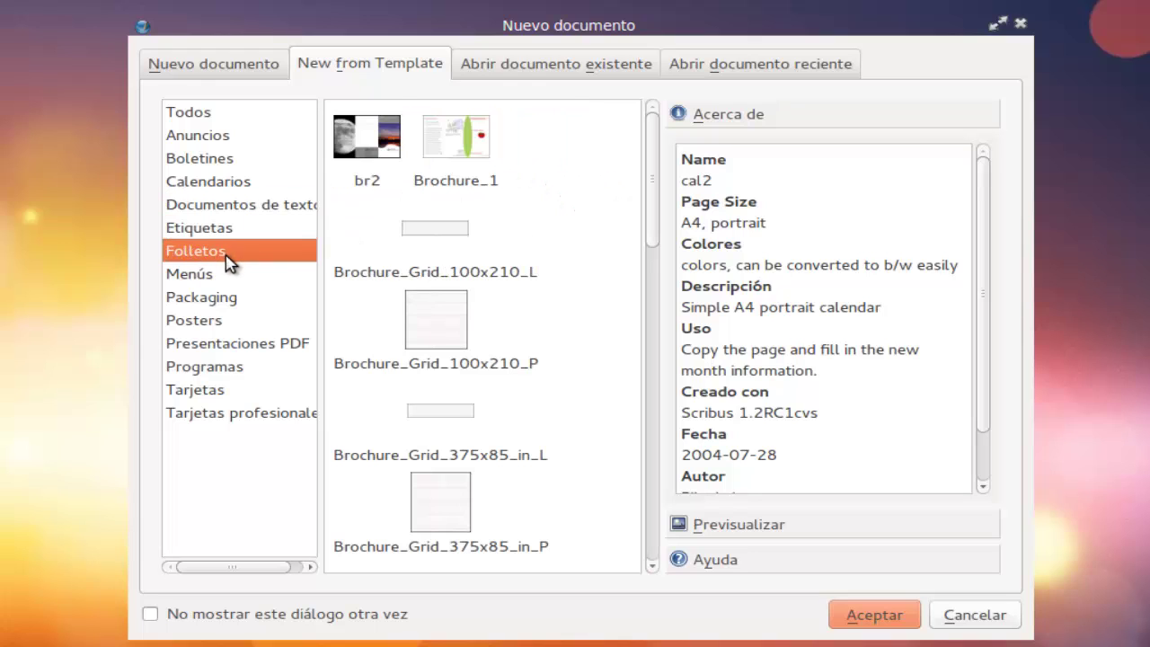
scroll(468, 338, "down", 5)
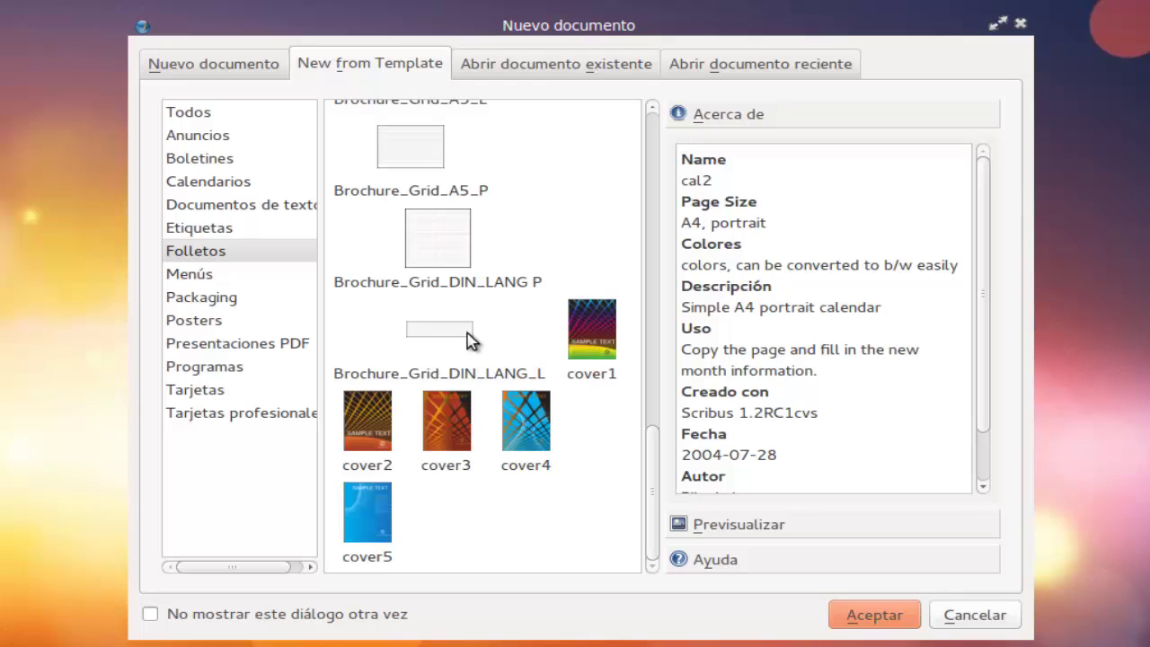
Step: Browse the Menús, Packaging, Posters, Presentaciones PDF, Programas, Tarjetas and Tarjetas profesionales template categories
left_click(232, 275)
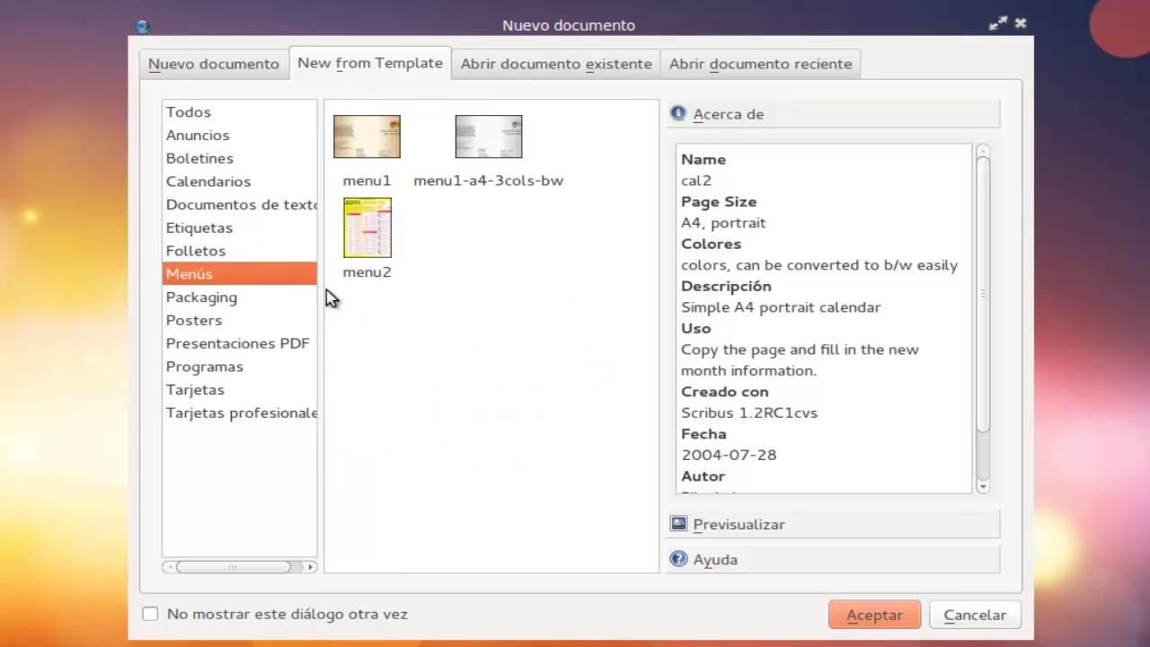
left_click(262, 301)
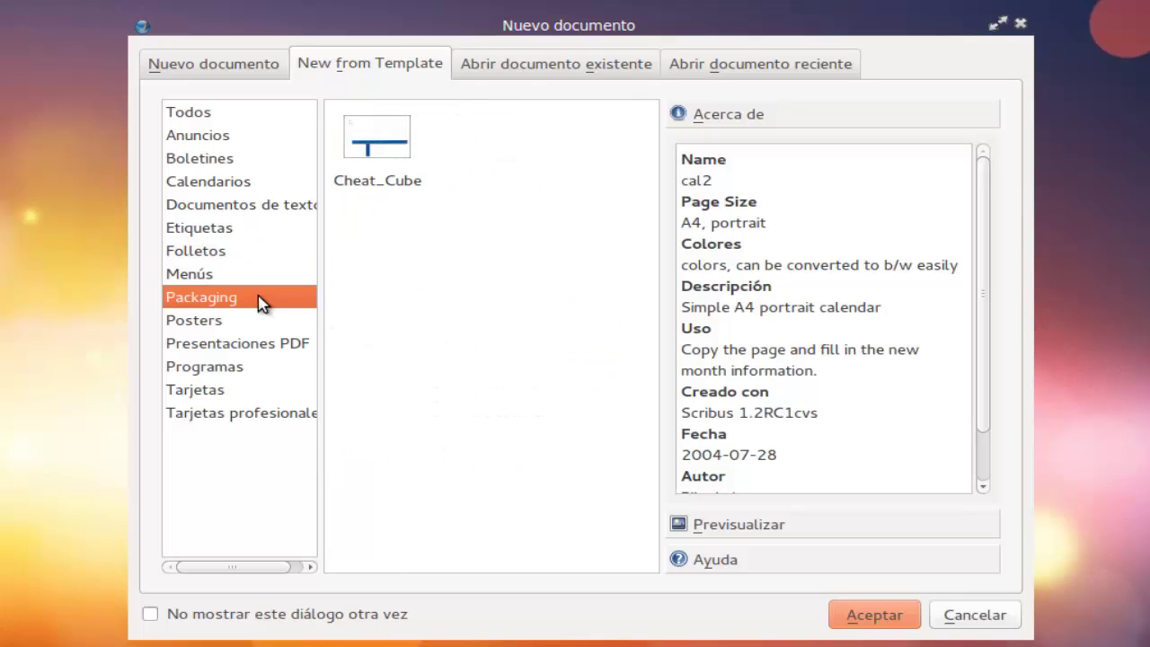
left_click(297, 322)
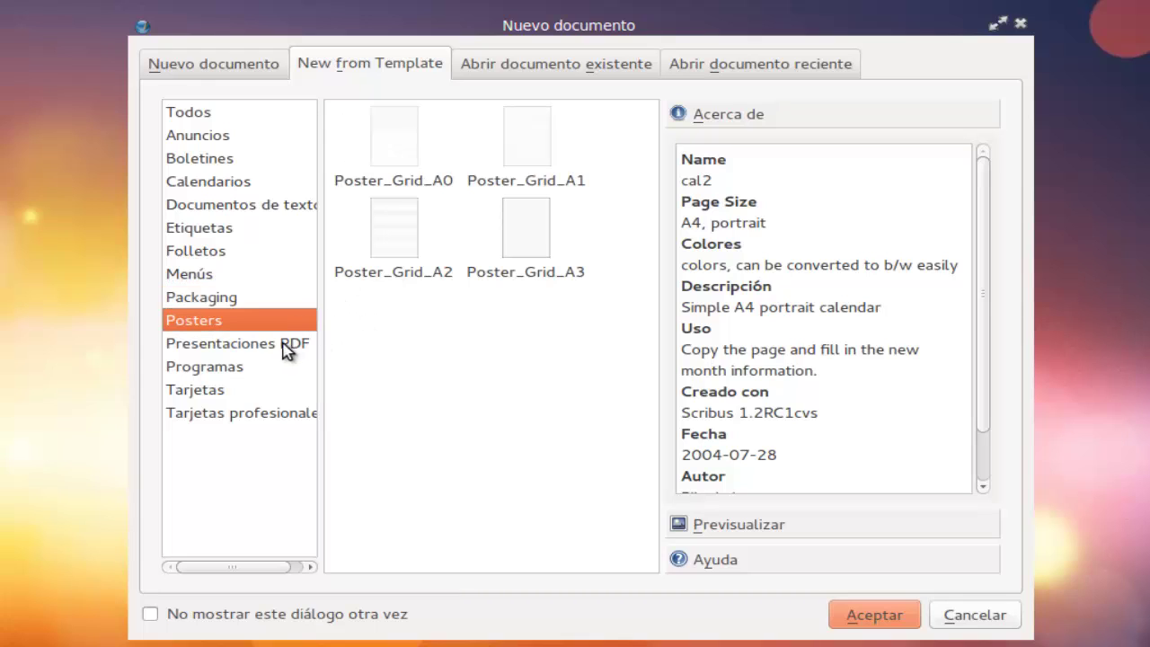
left_click(284, 345)
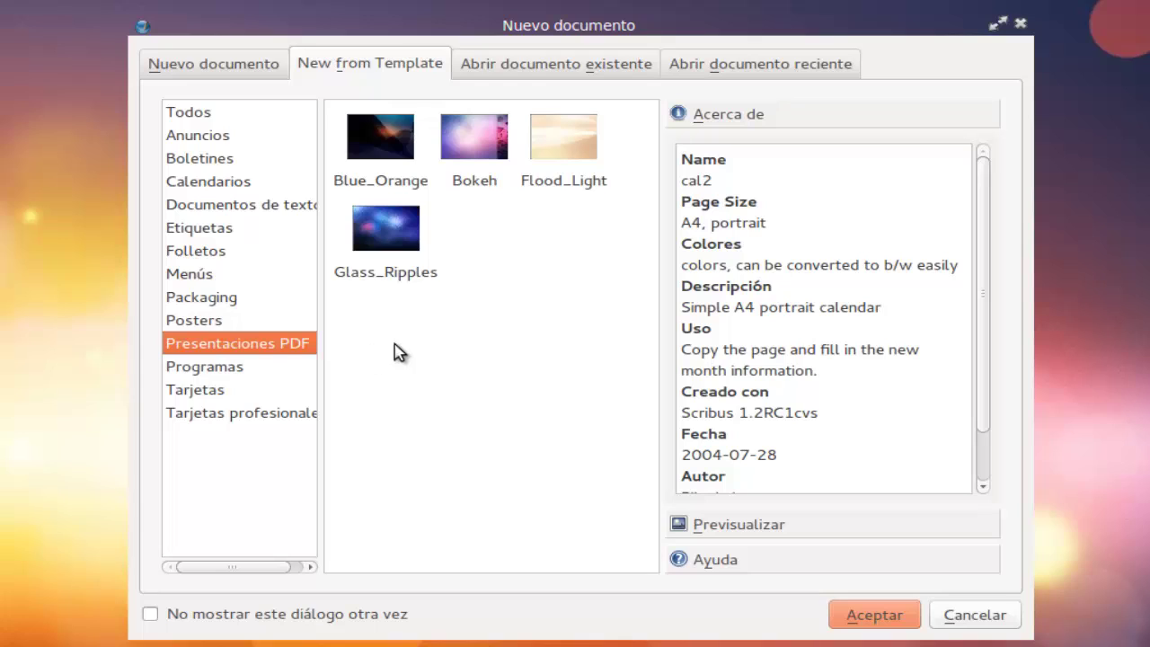
left_click(274, 378)
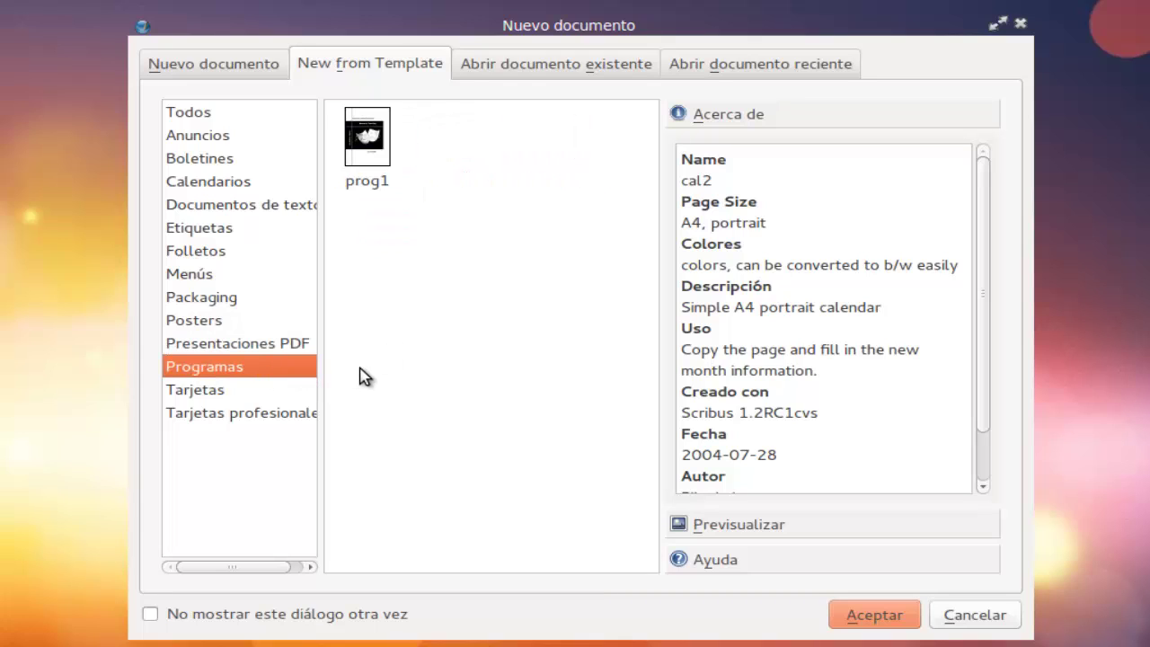
left_click(281, 392)
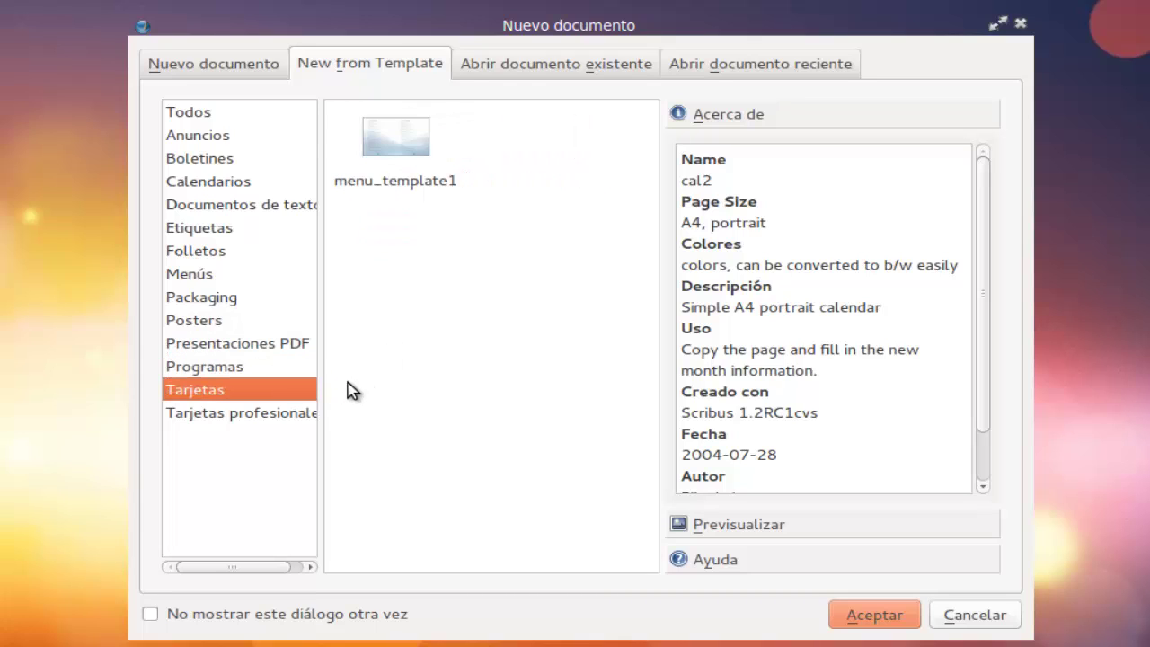
left_click(296, 416)
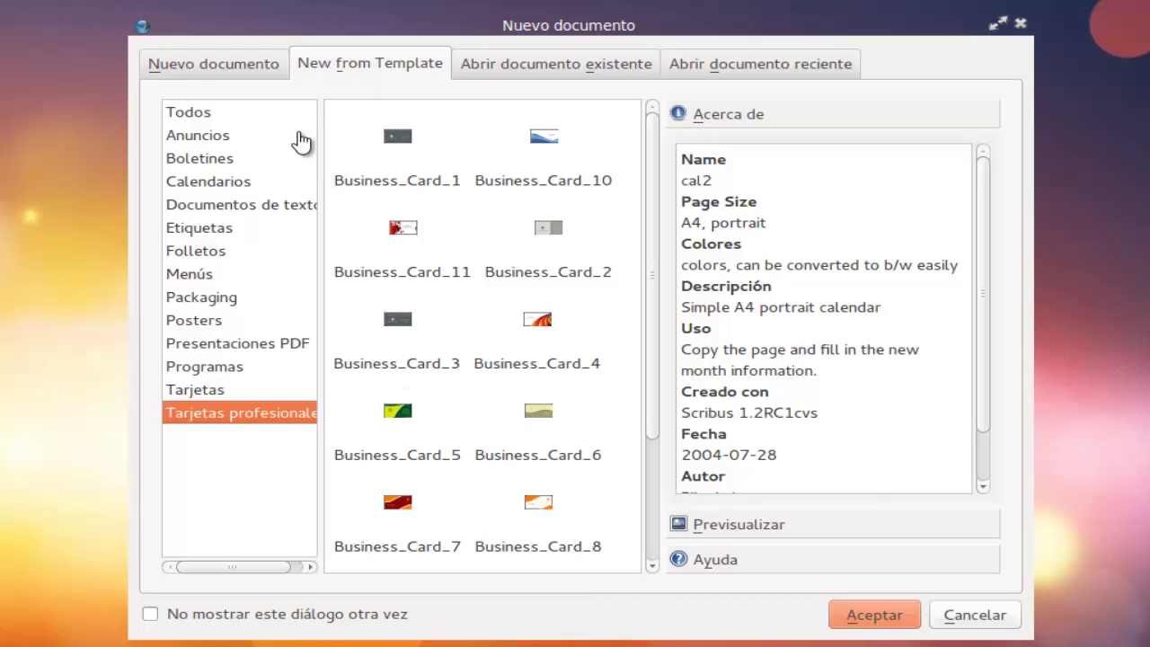
Step: Return to the blank document settings, try the Tríptico and 4 páginas layouts, and set the document layout to Página doble
left_click(227, 68)
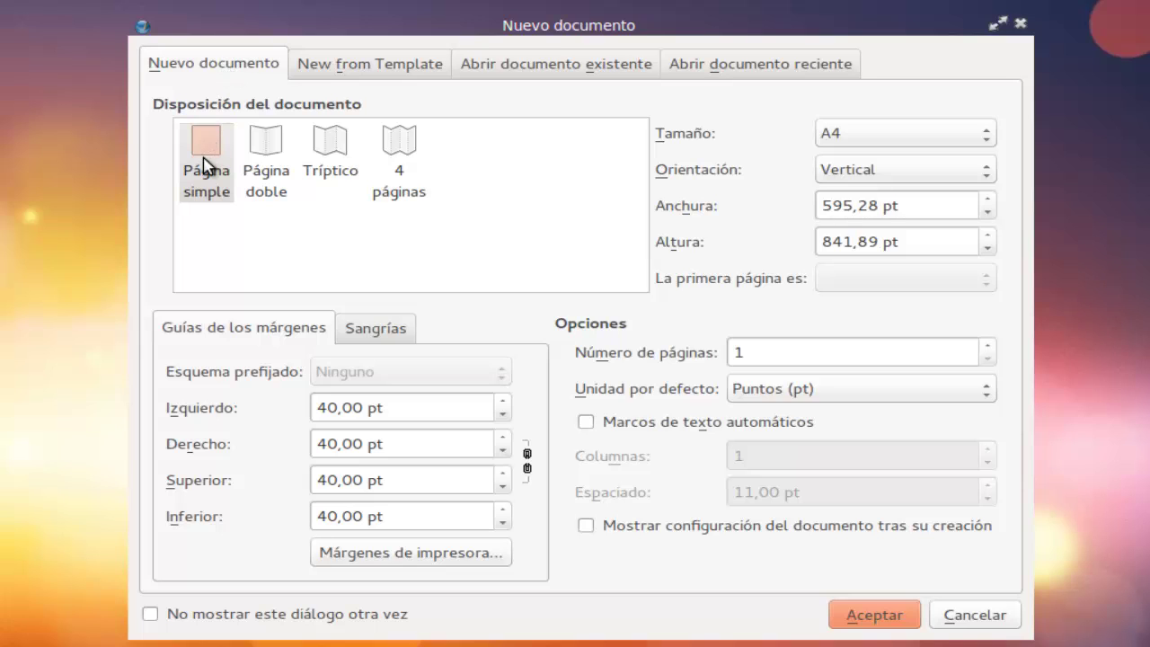
left_click(273, 162)
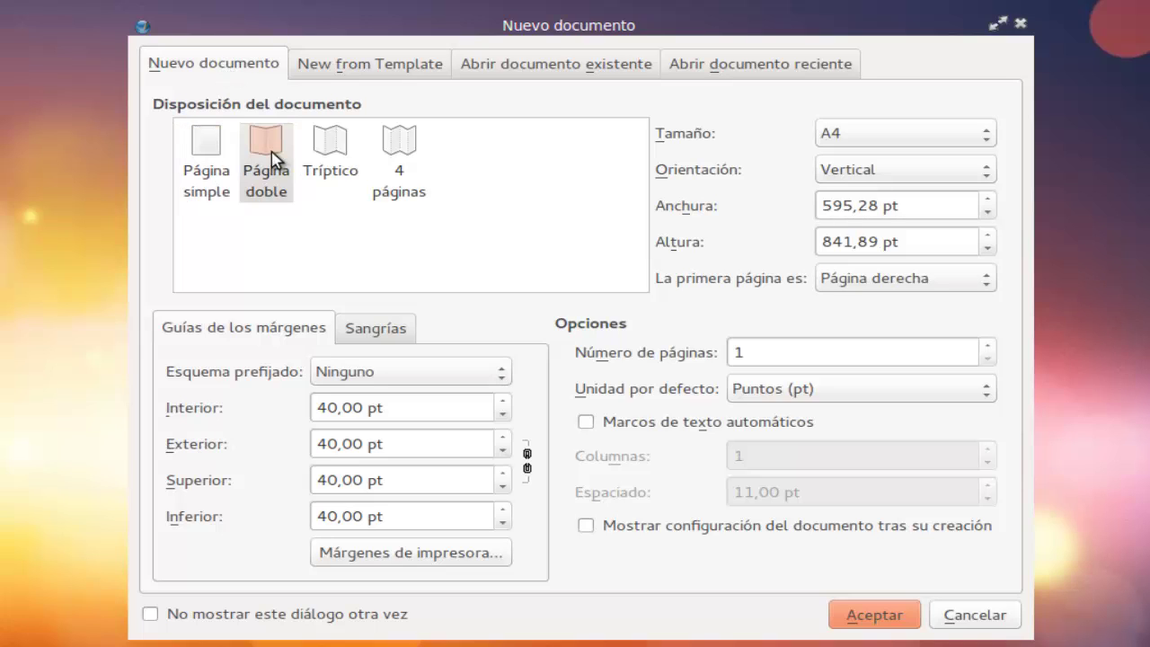
left_click(335, 162)
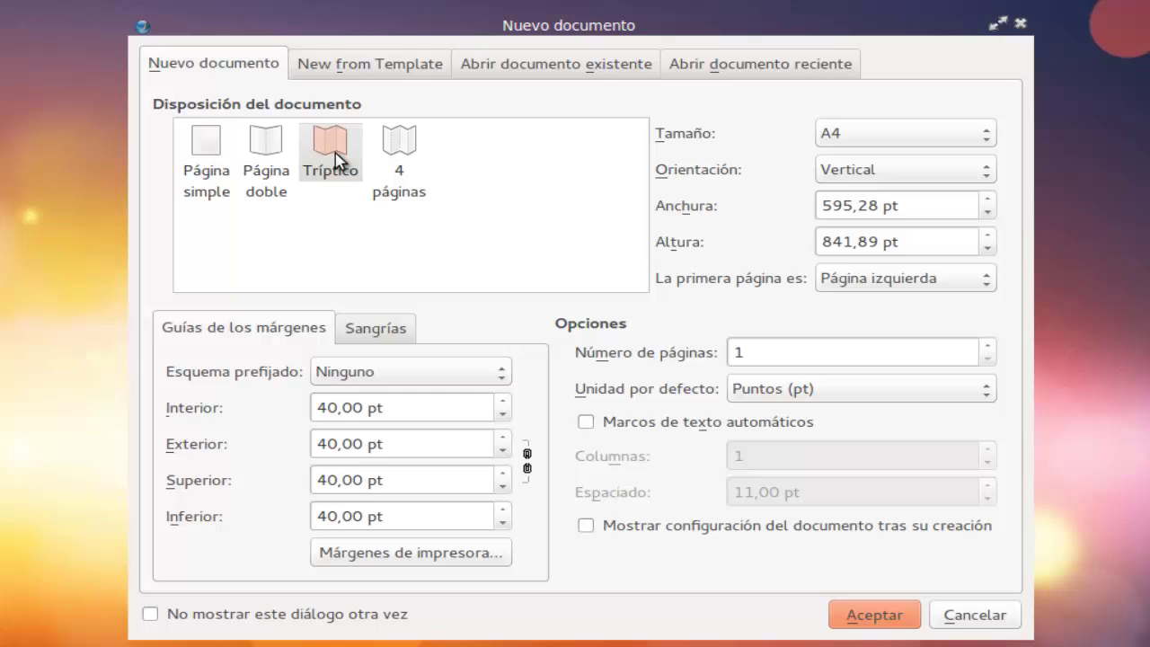
left_click(406, 154)
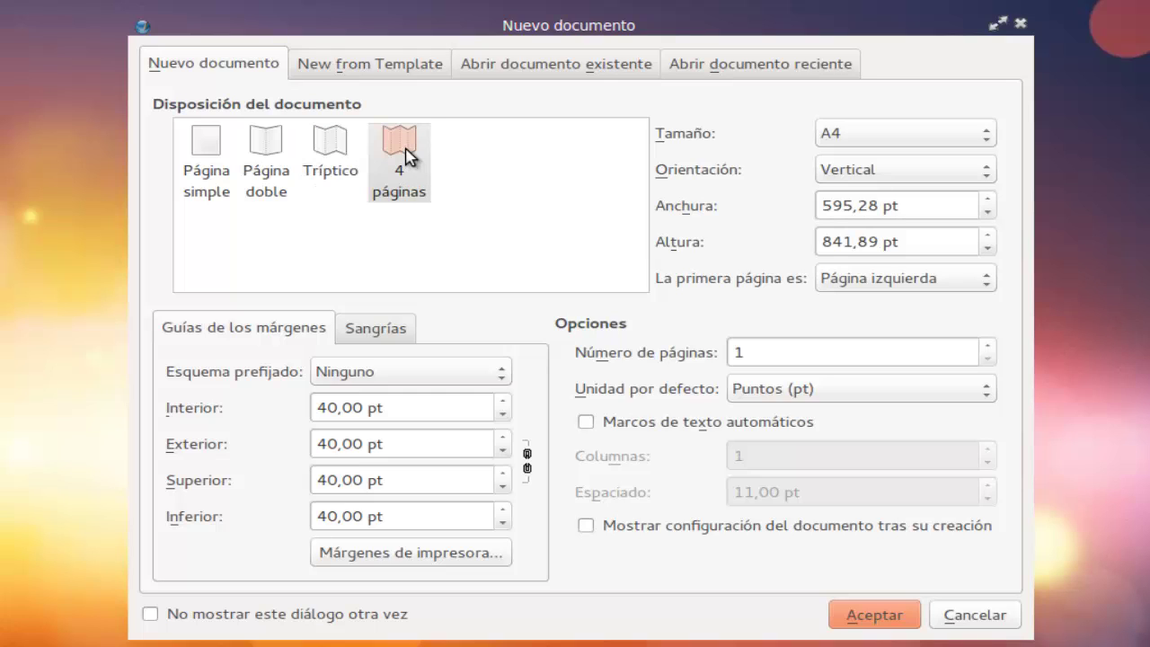
left_click(266, 158)
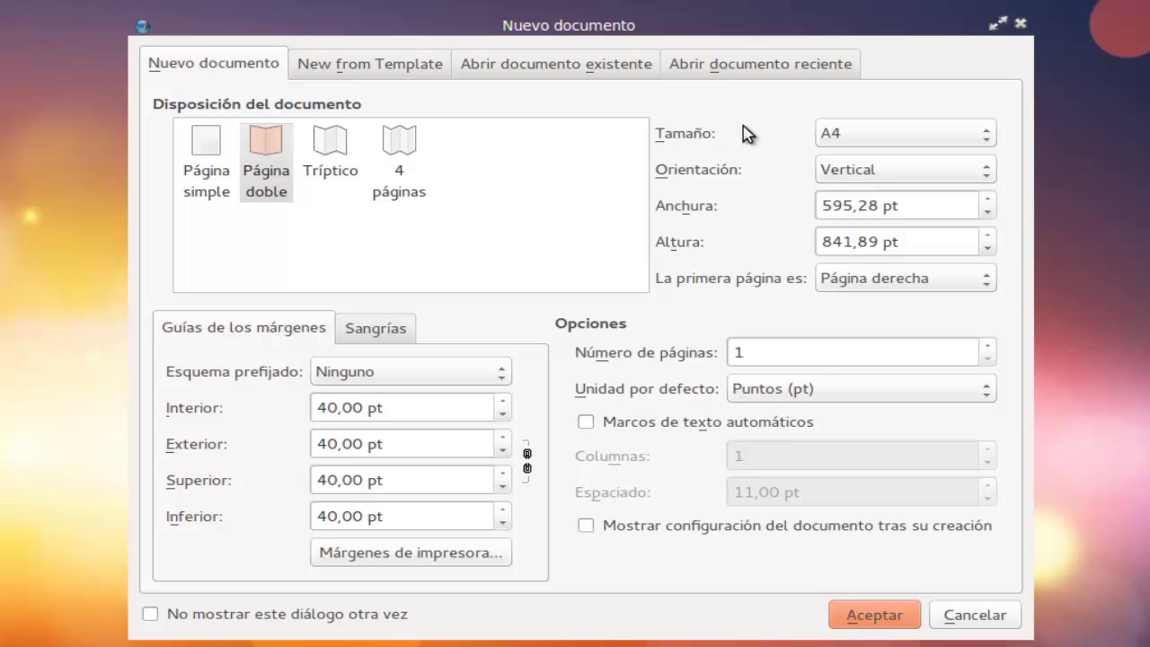
Step: Browse the available page sizes, from the A and B series through Legal, Carta and PA formats, and keep A4
left_click(987, 135)
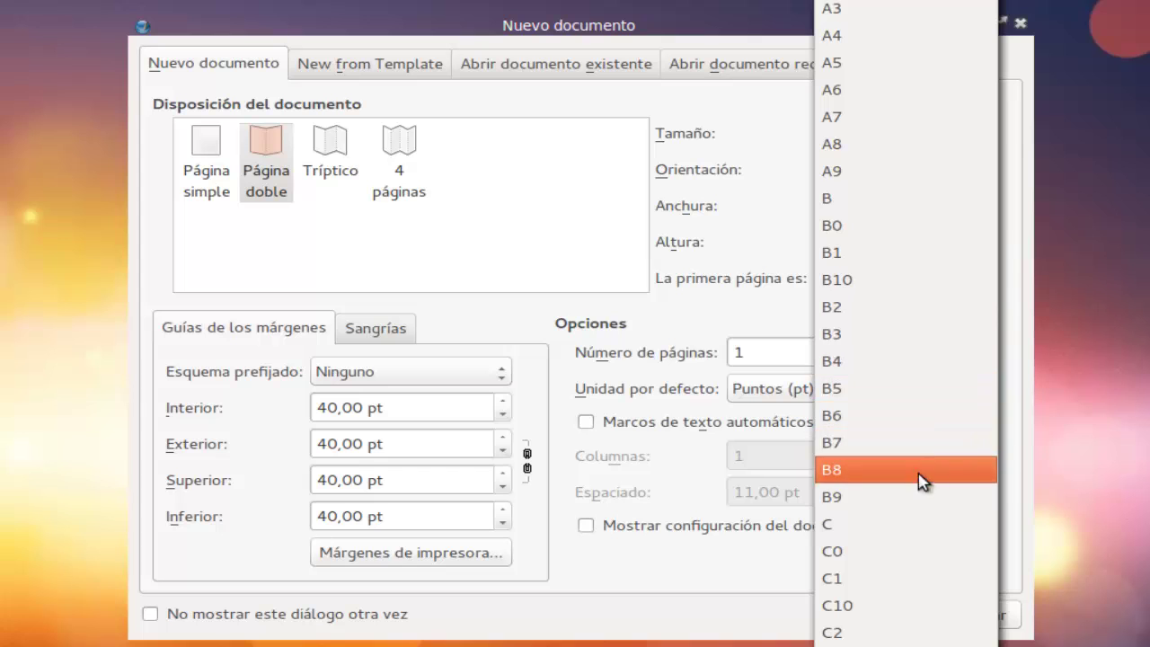
scroll(917, 530, "down", 5)
scroll(913, 542, "down", 7)
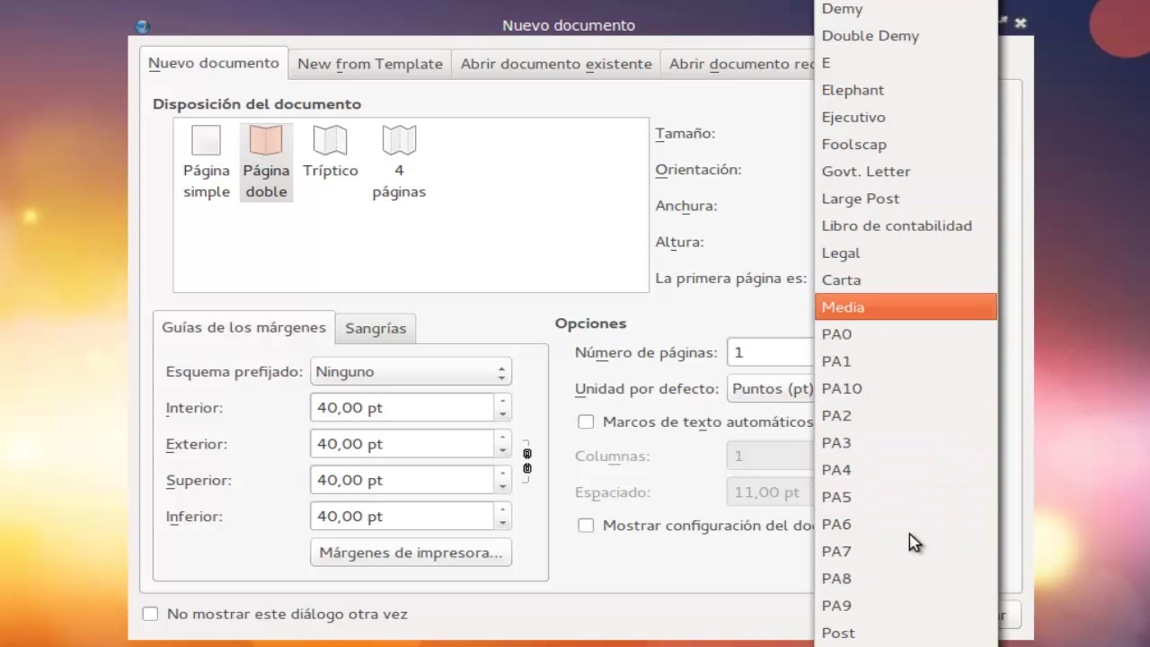
scroll(914, 544, "up", 12)
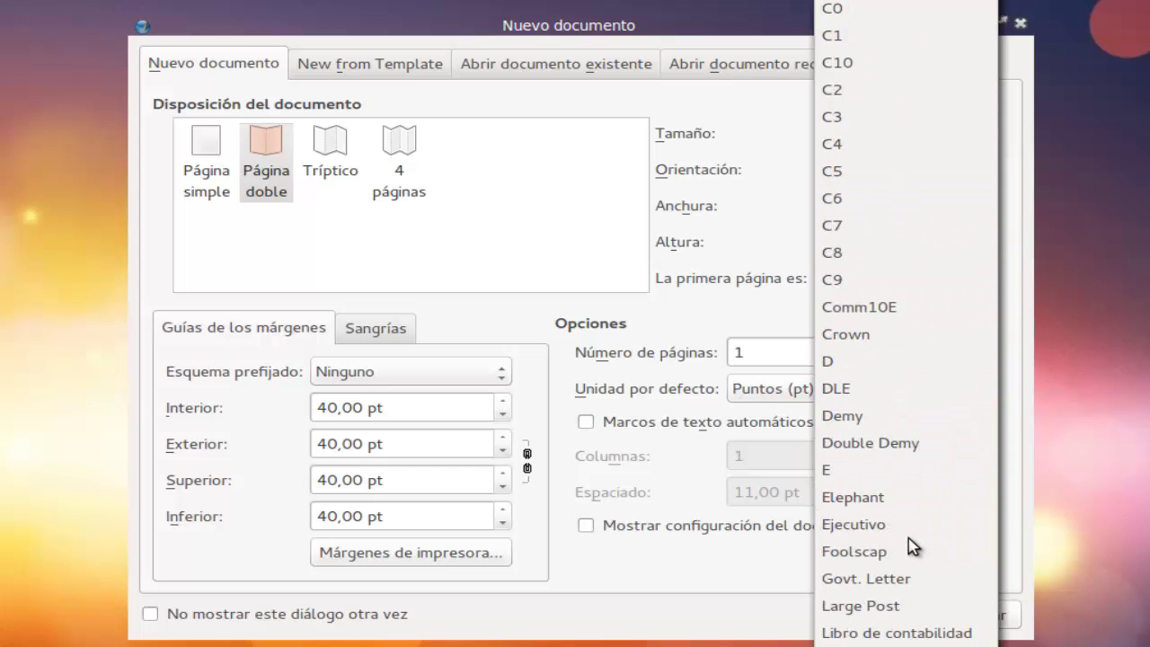
scroll(913, 545, "up", 2)
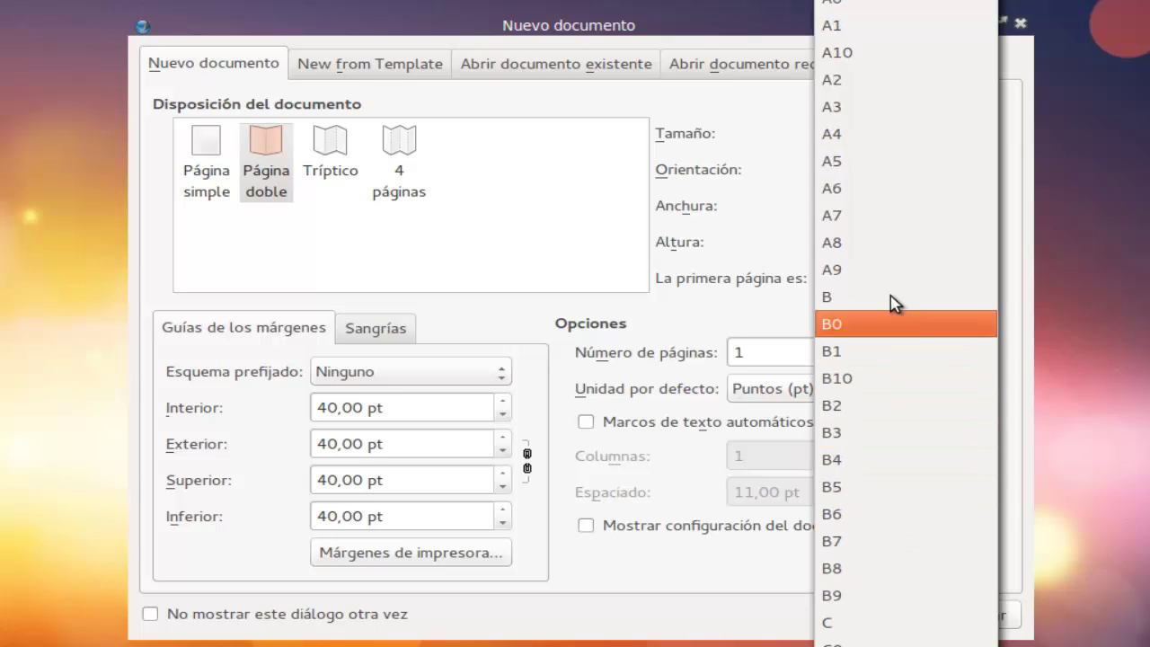
left_click(883, 149)
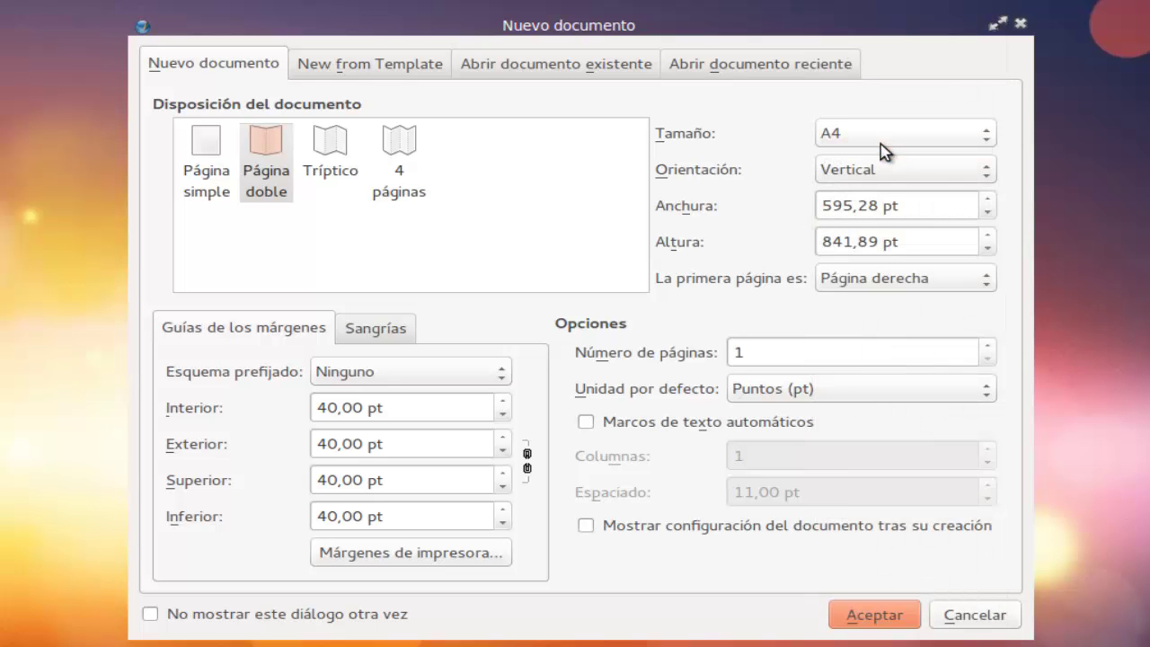
Step: Try the Apaisado page orientation and return it to Vertical
left_click(987, 173)
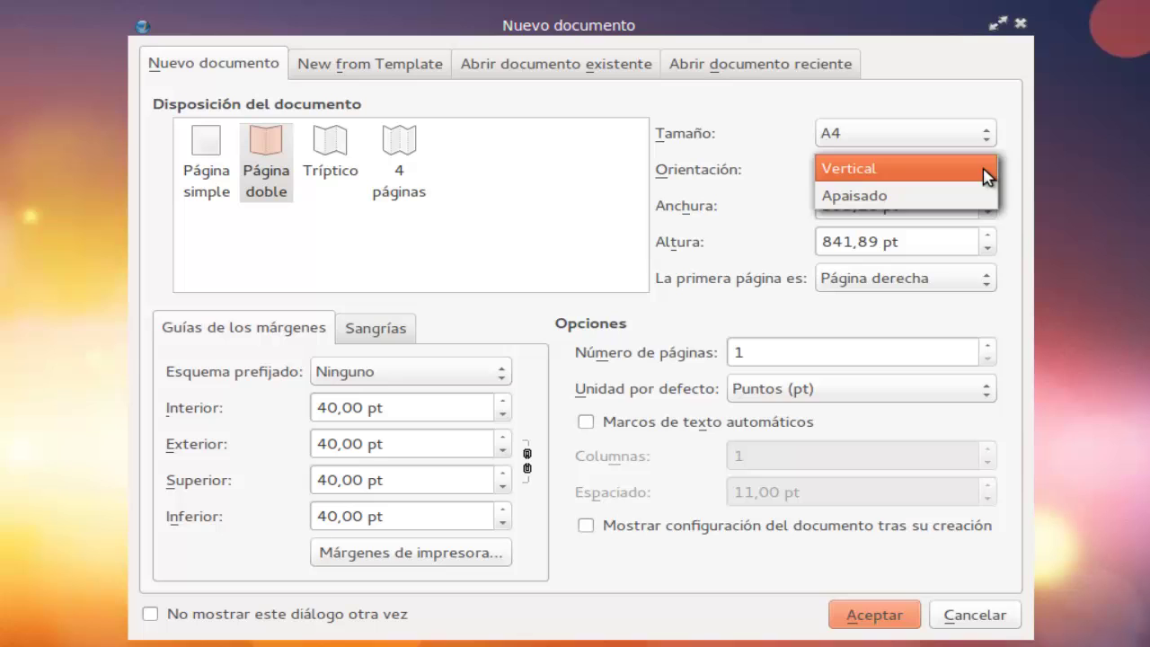
left_click(986, 194)
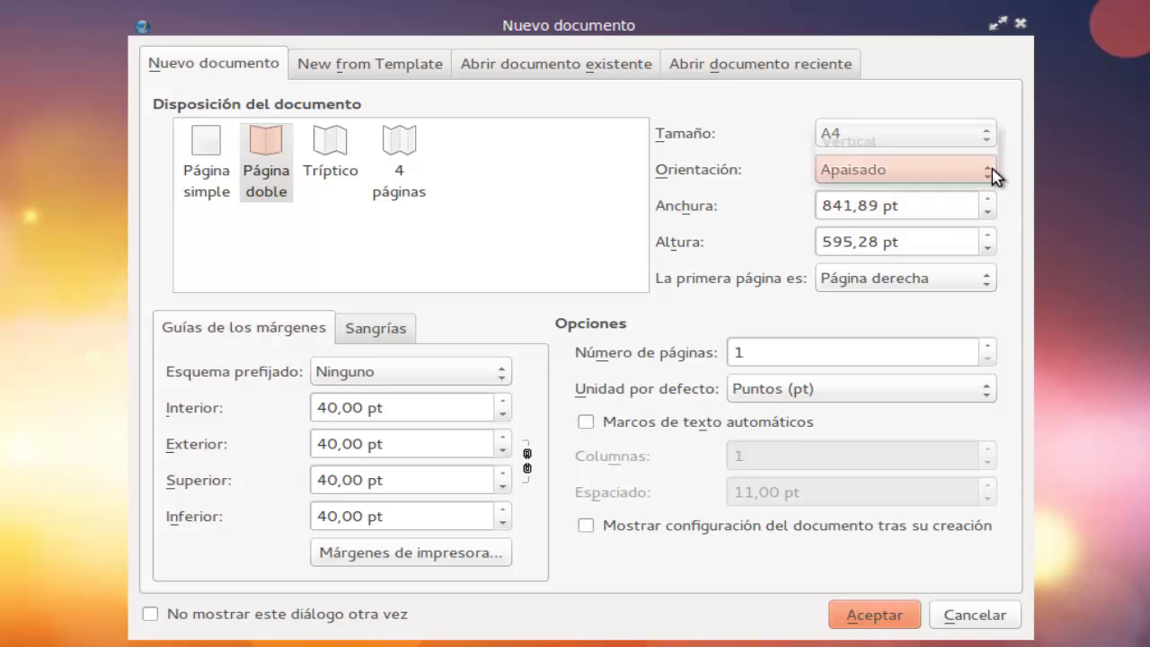
left_click(991, 173)
left_click(978, 147)
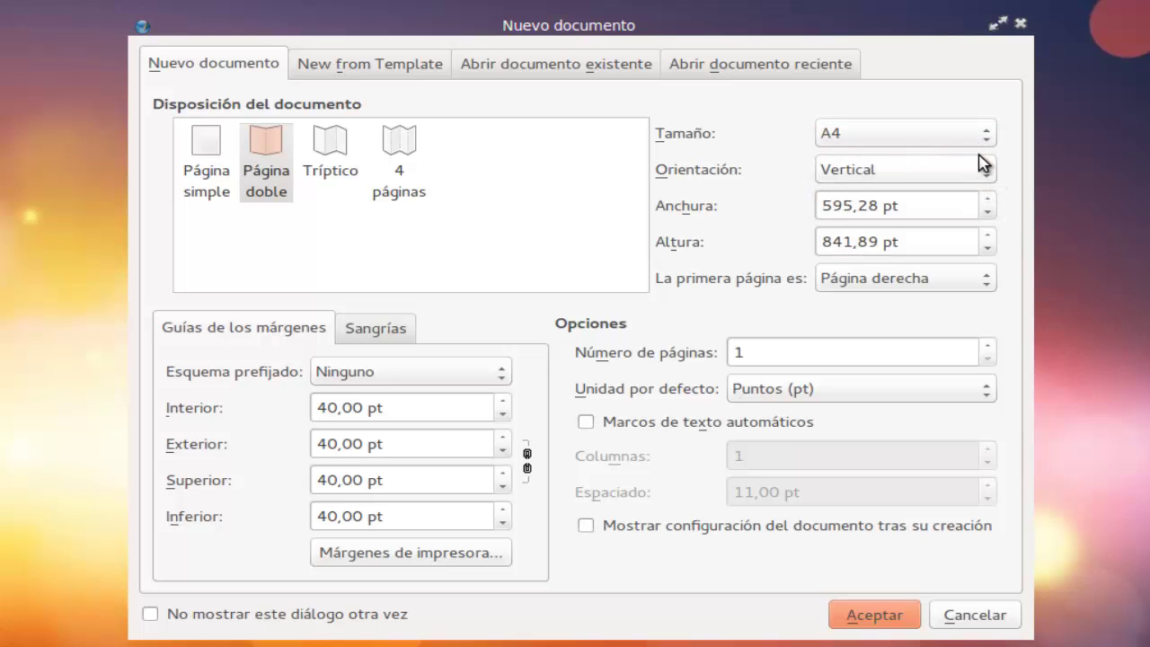
Step: Set a custom page width of 596,28 pt and height of 842,89 pt, keeping Página derecha as the first page
left_click(987, 201)
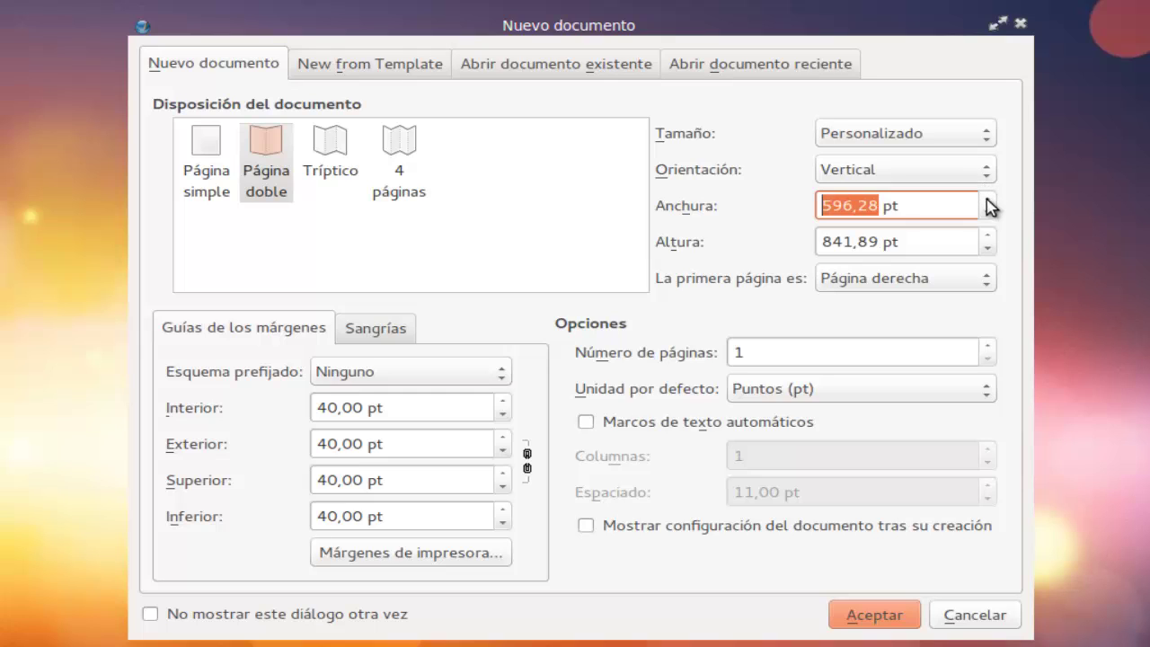
left_click(987, 200)
left_click(987, 200)
left_click(988, 235)
left_click(988, 234)
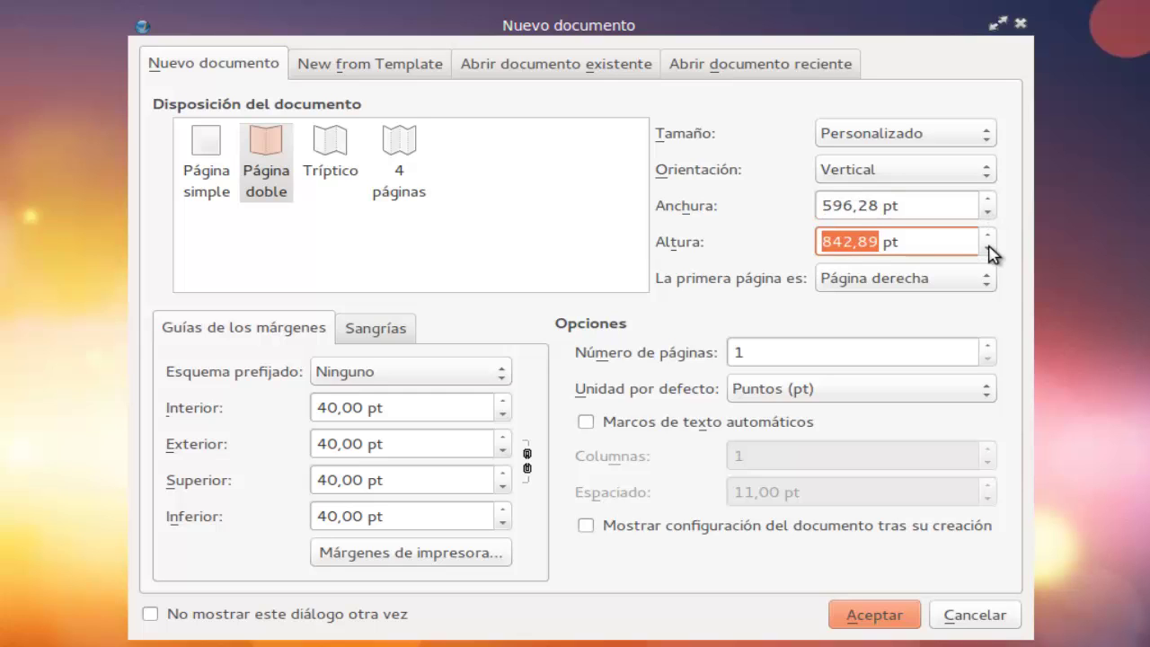
left_click(989, 282)
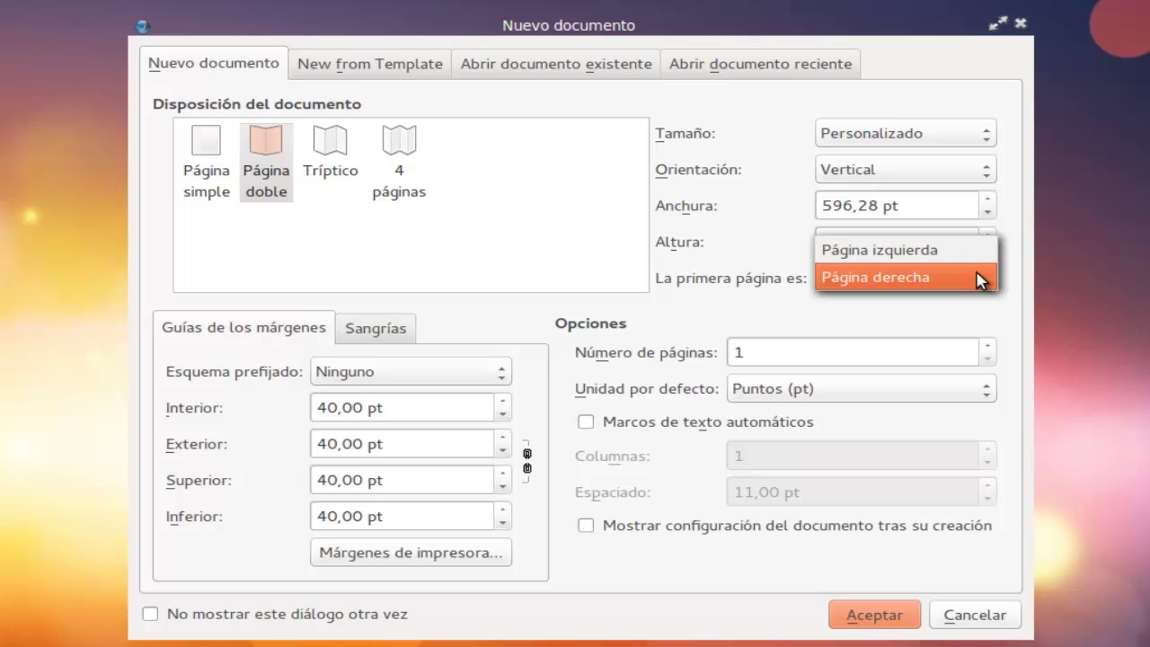
left_click(982, 282)
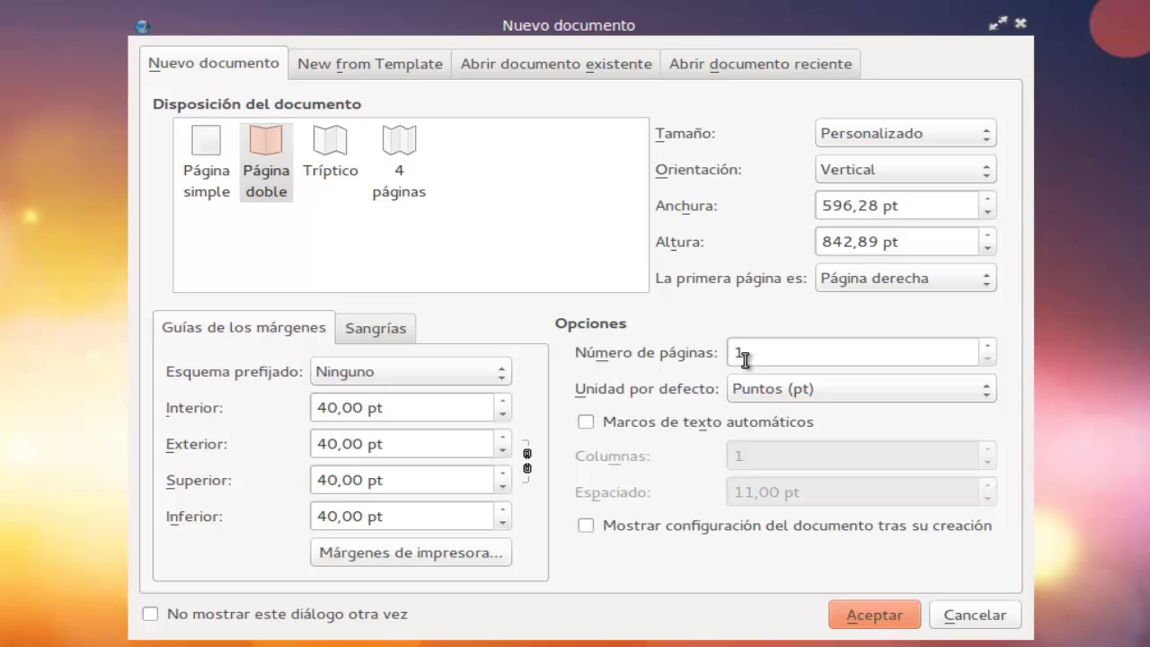
Step: Set the number of pages to 4 and the default unit to Milímetros (mm)
left_click(987, 346)
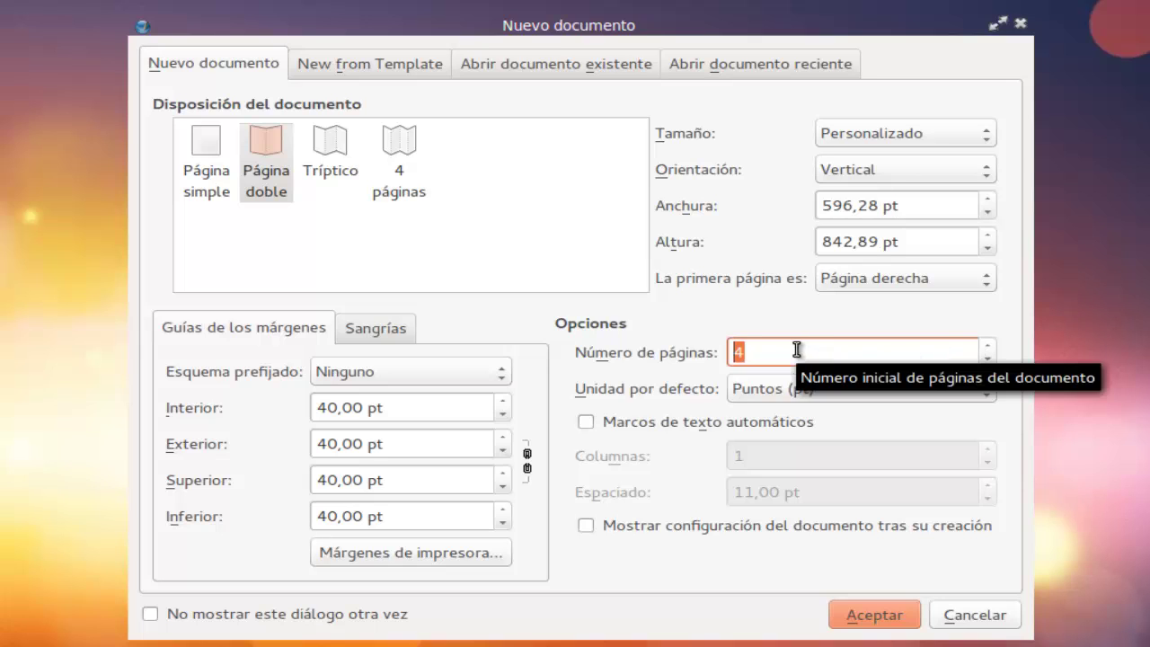
left_click(991, 396)
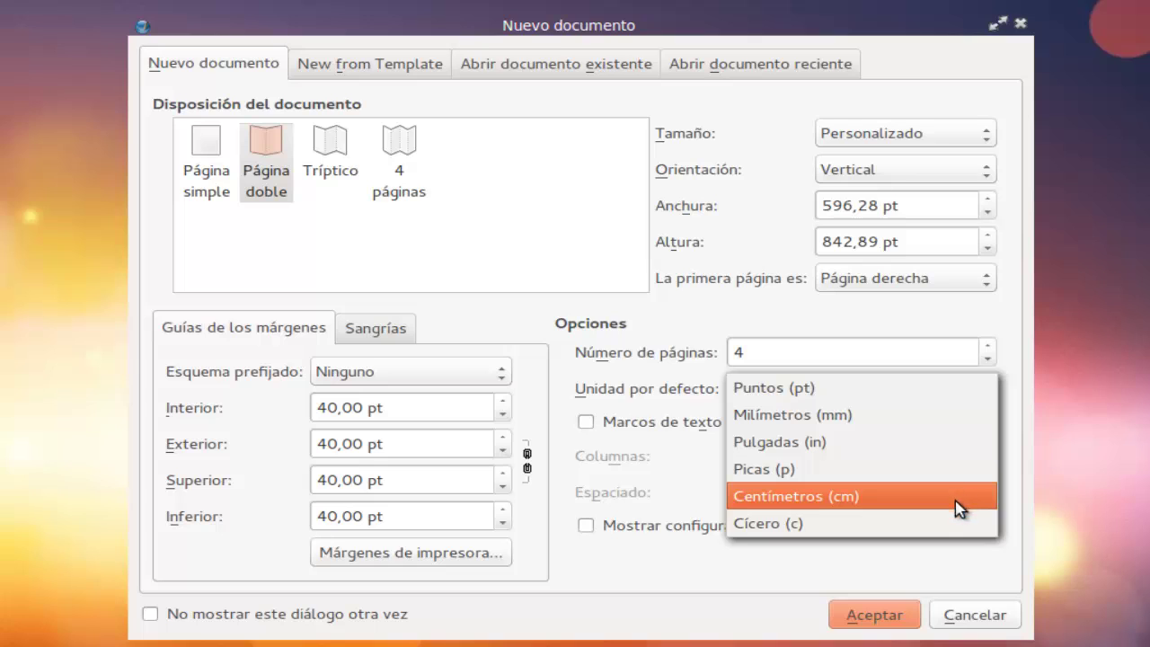
left_click(939, 416)
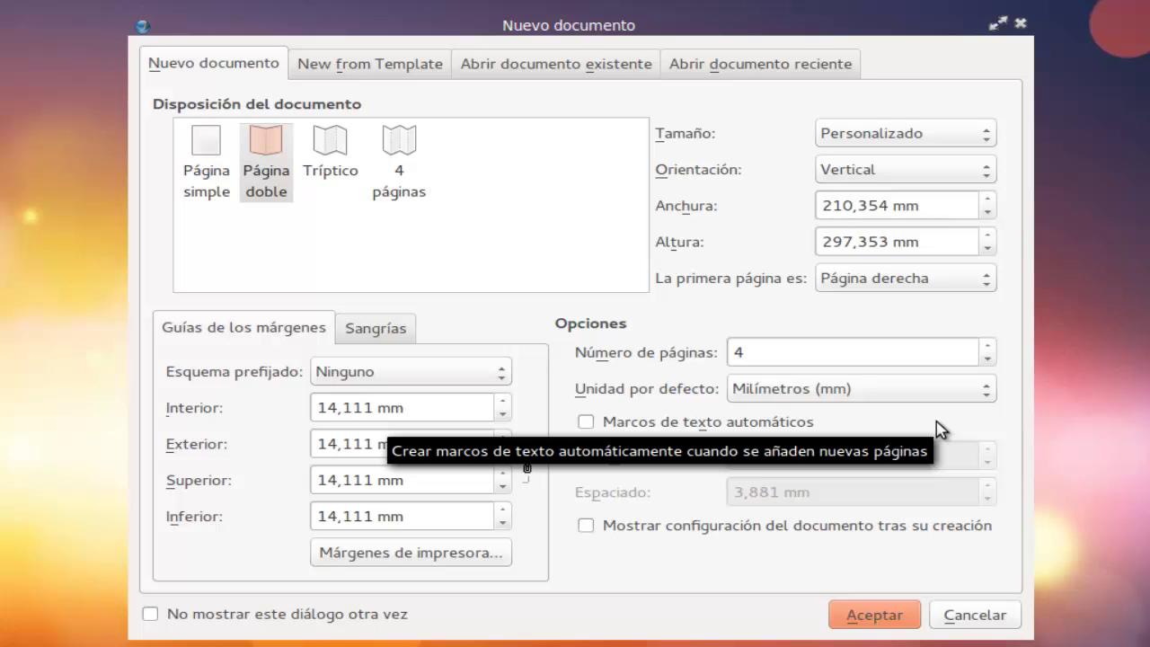
Step: Set the page size back to the standard A4 format
left_click(988, 137)
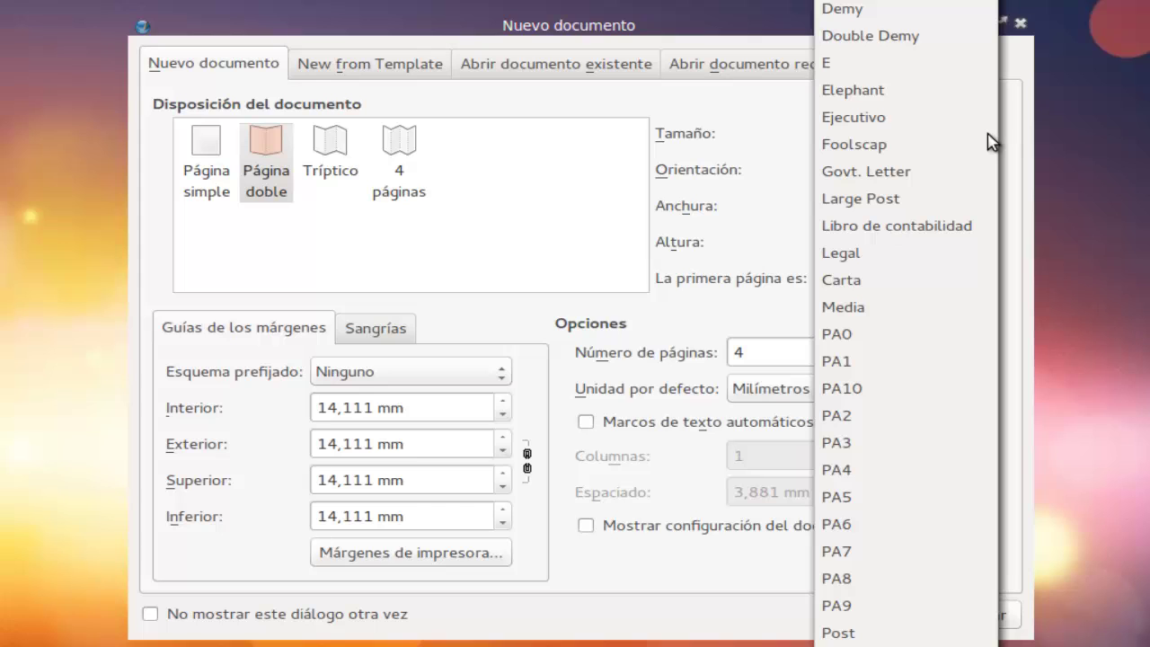
scroll(945, 151, "up", 8)
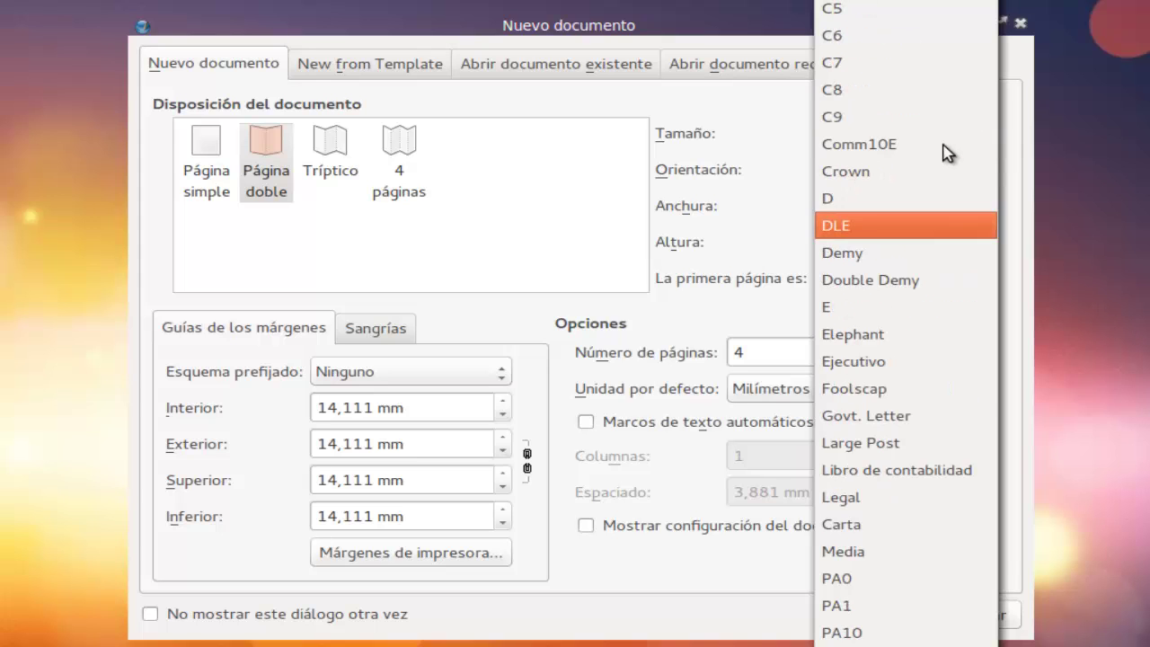
scroll(950, 155, "up", 3)
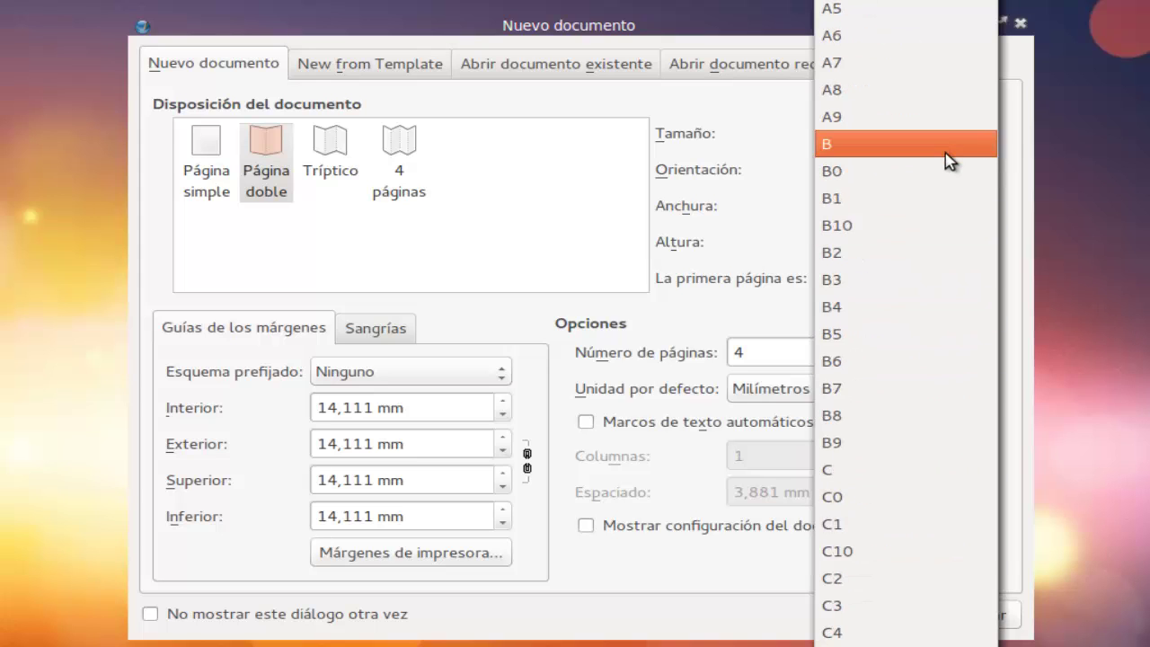
left_click(949, 2)
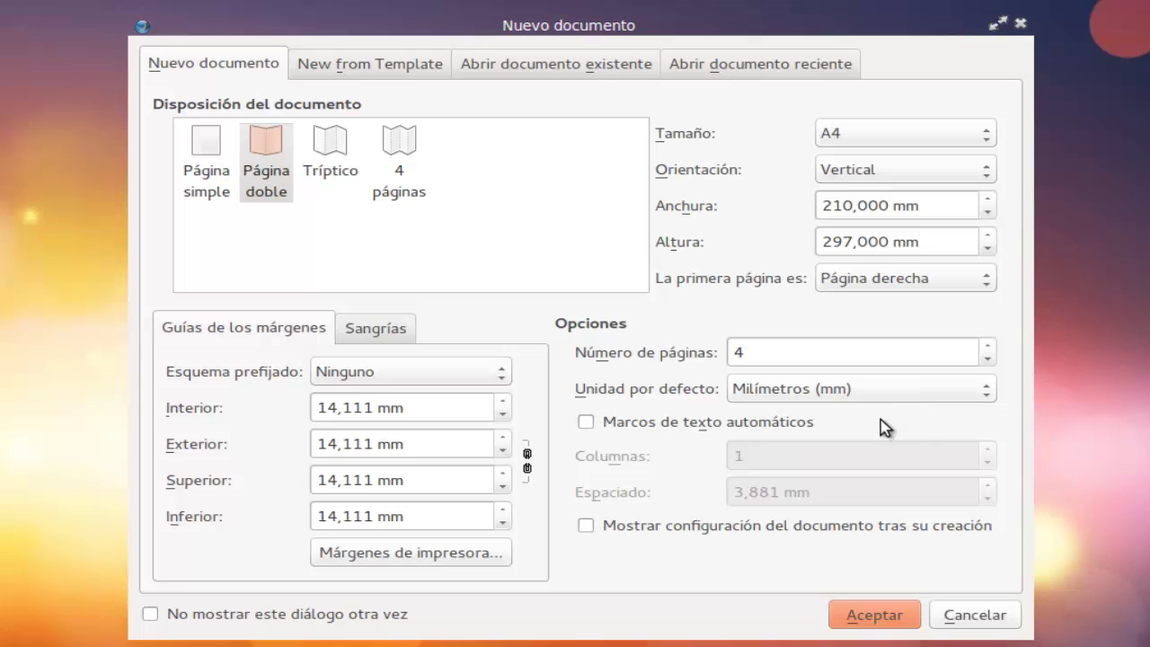
Step: Try automatic text frames with their column and spacing options, turn them off, and leave showing the document settings after creation disabled
left_click(585, 424)
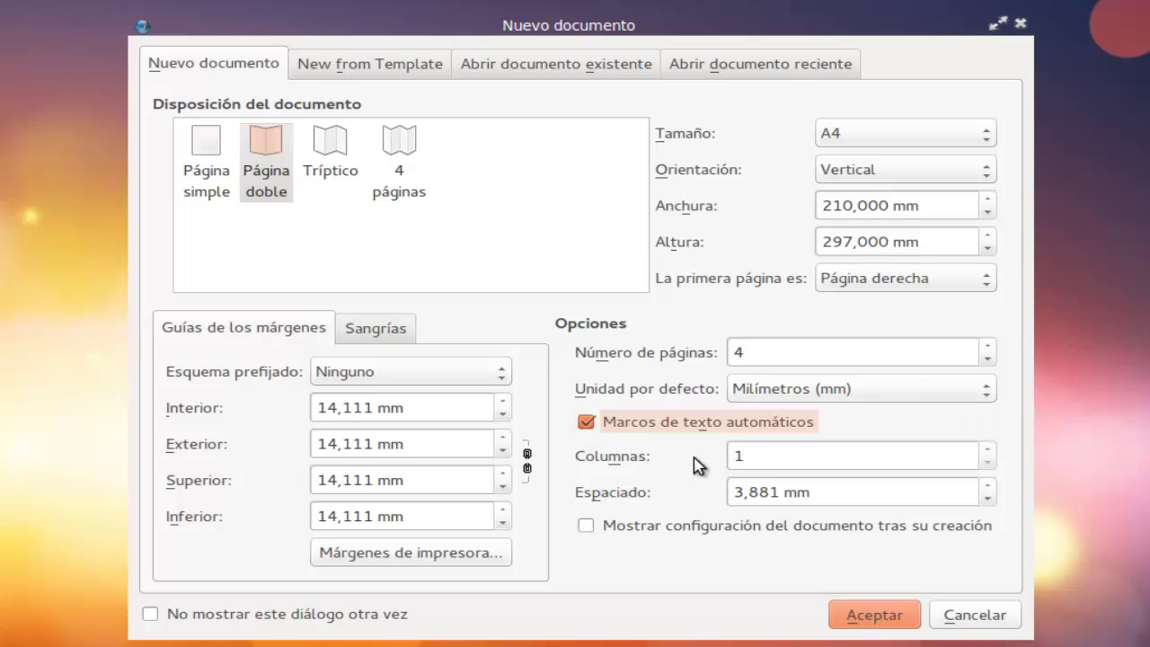
left_click(988, 450)
left_click(988, 450)
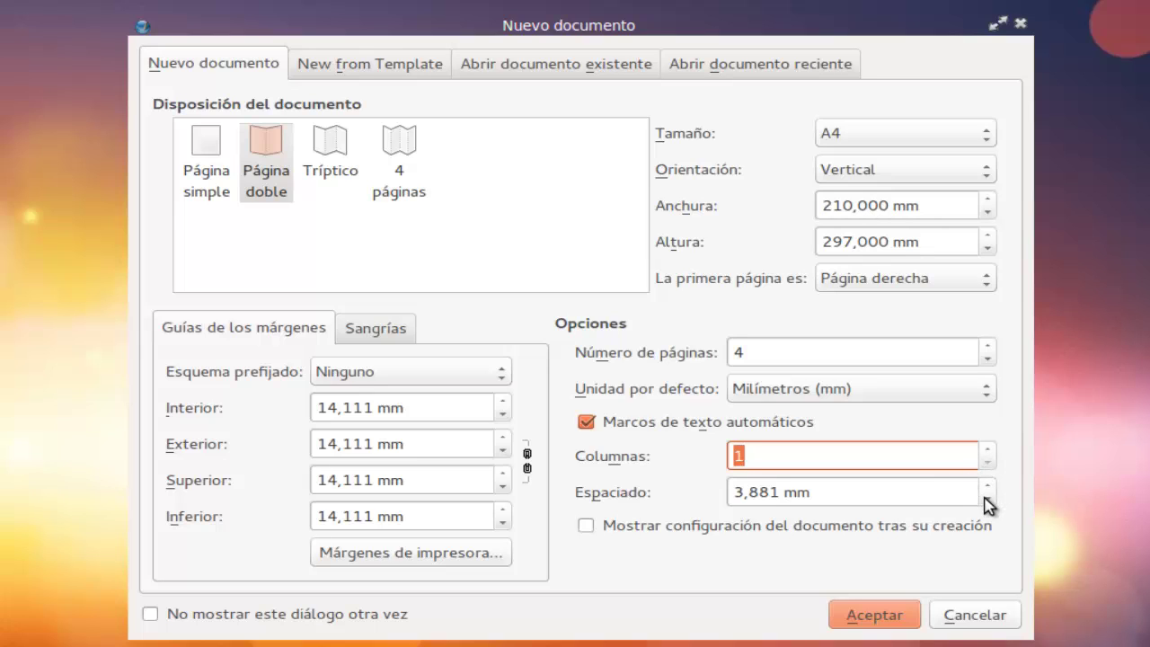
left_click(987, 498)
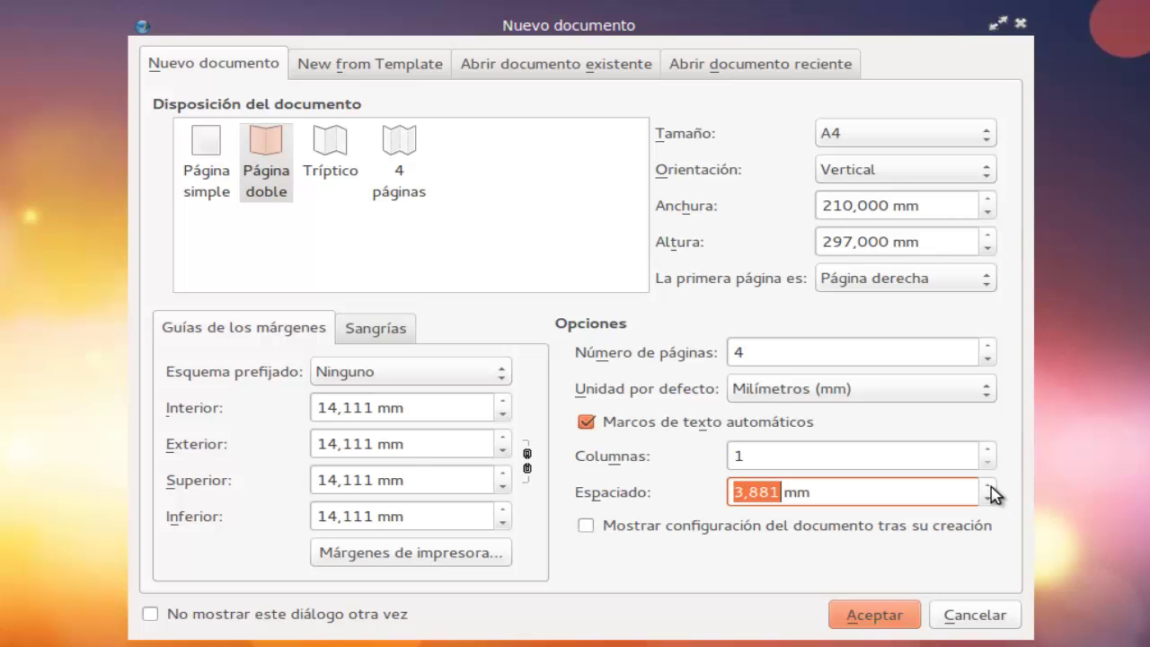
left_click(586, 423)
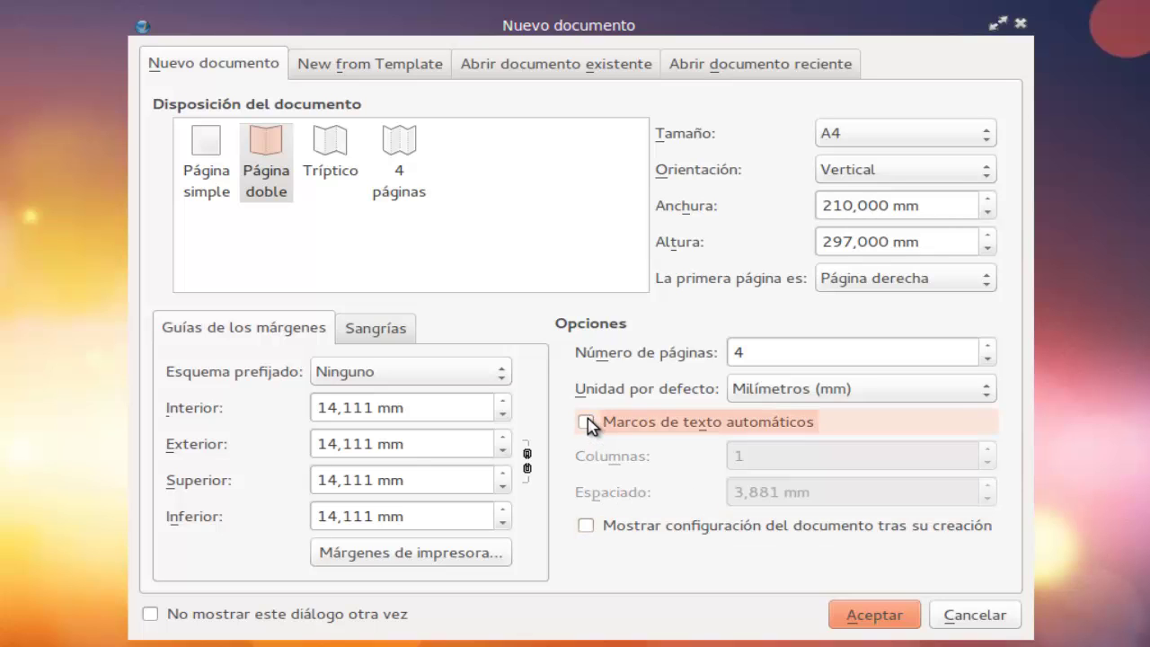
left_click(587, 527)
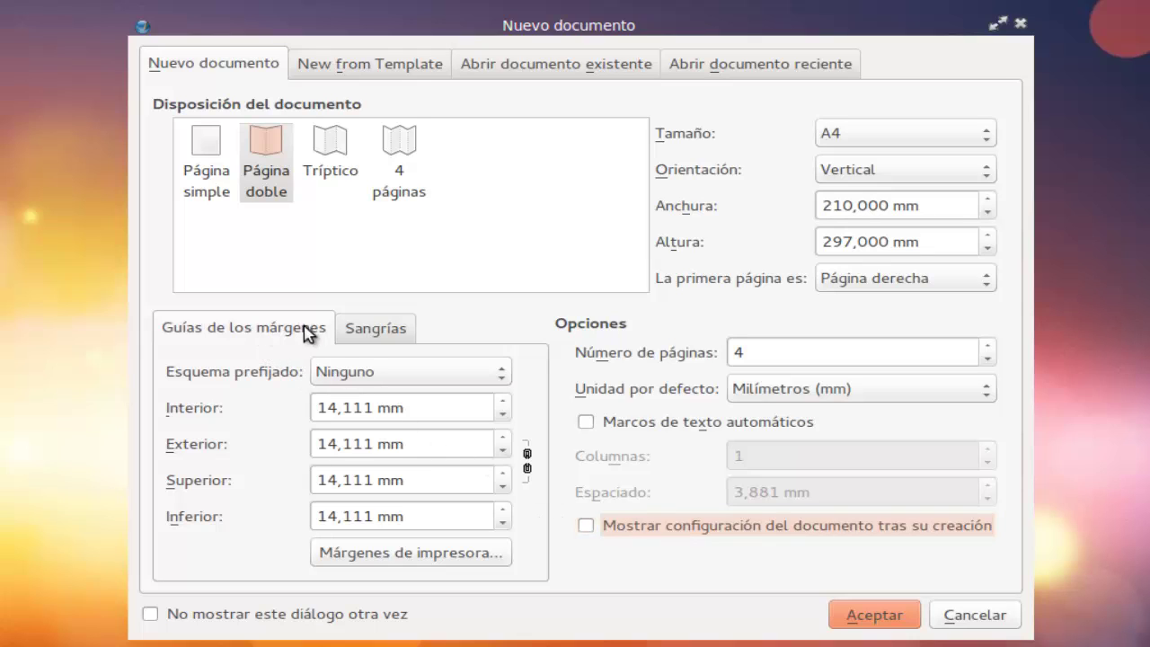
Step: Try changing the inner bleed, restore it to 0,000 mm, and try adjusting the inner margin guide
left_click(369, 335)
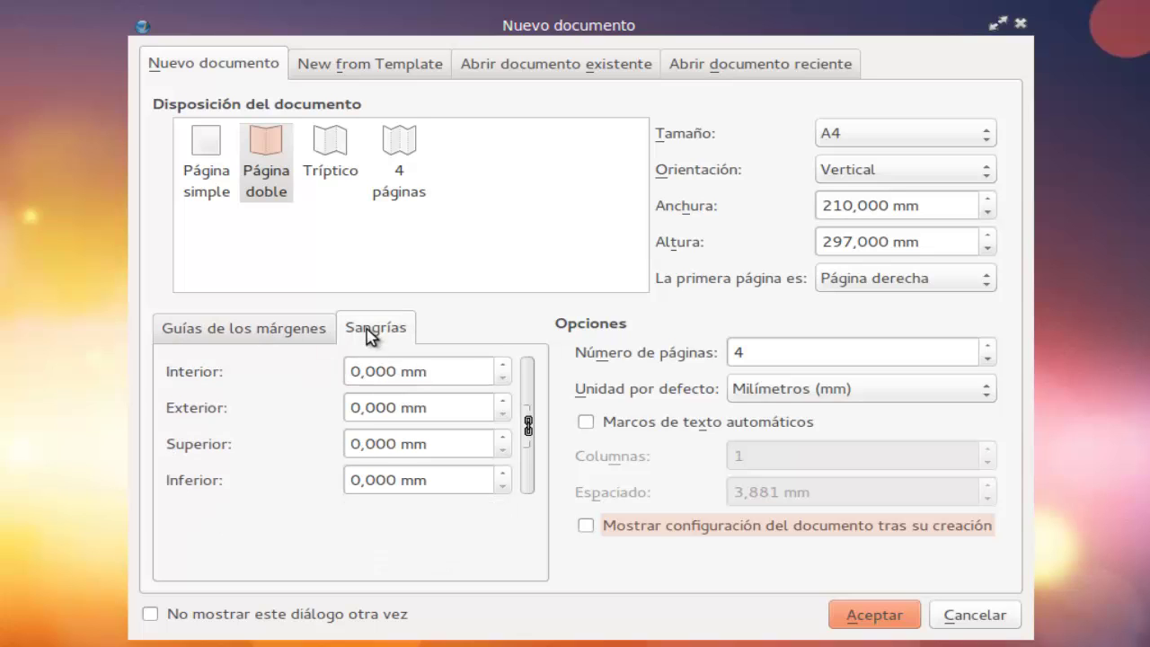
left_click(504, 364)
left_click(505, 378)
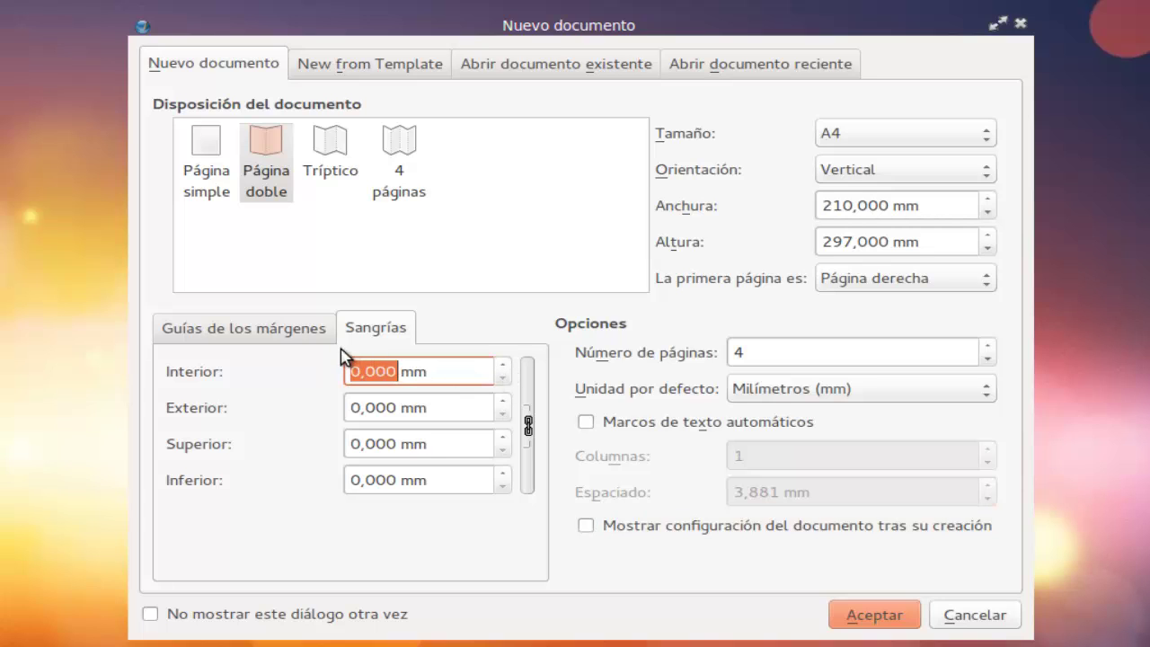
left_click(281, 335)
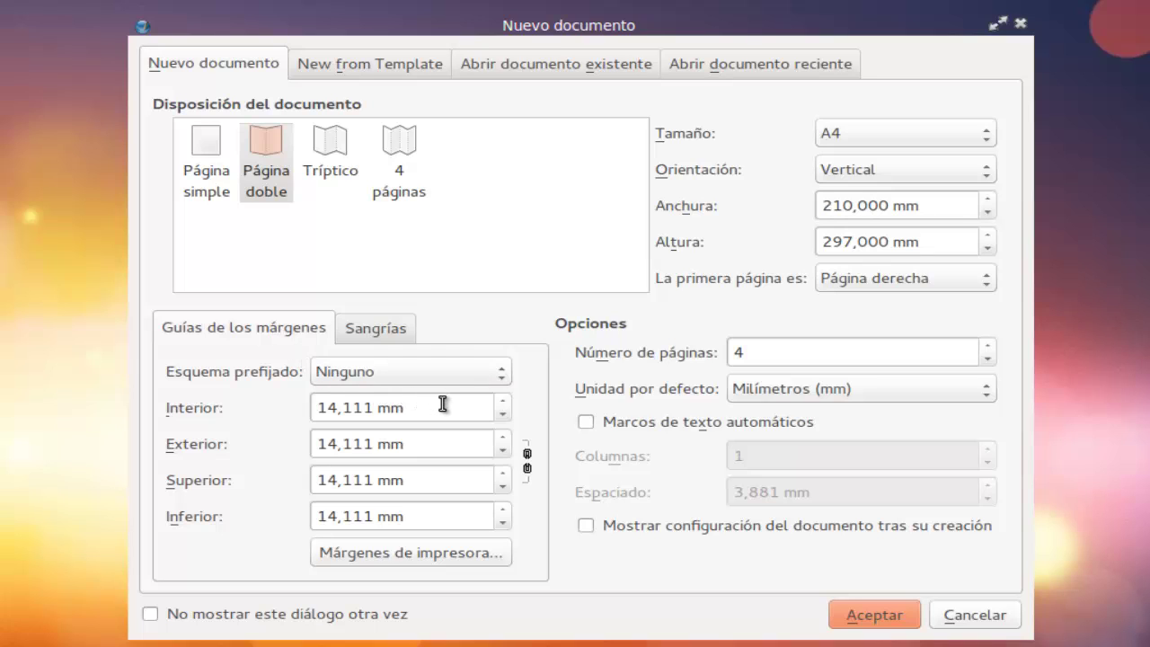
left_click(505, 414)
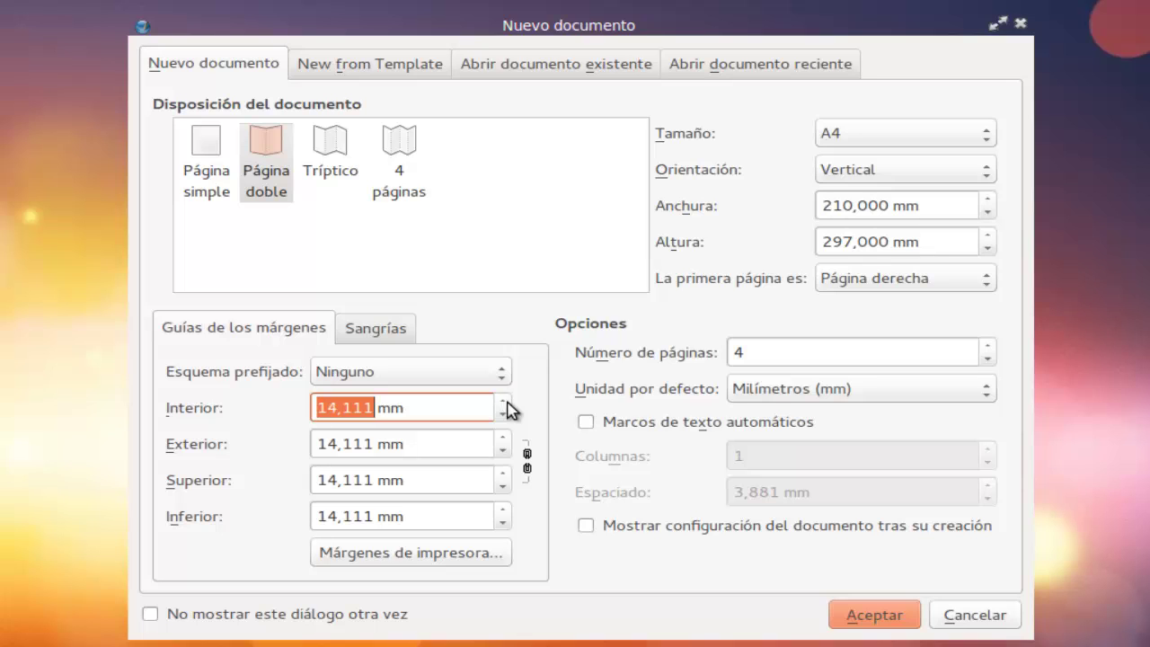
Step: Apply the printer margins with no printer selected and the Superior, Inferior, Izquierda and Derecha values left empty
left_click(423, 556)
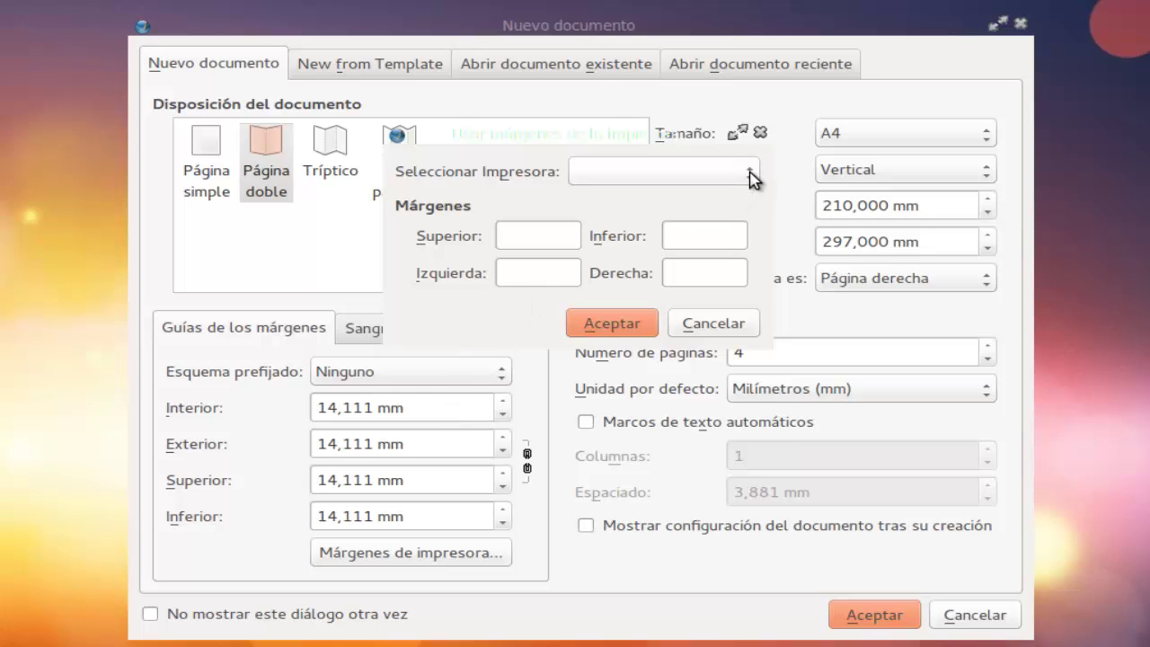
left_click(562, 240)
left_click(561, 278)
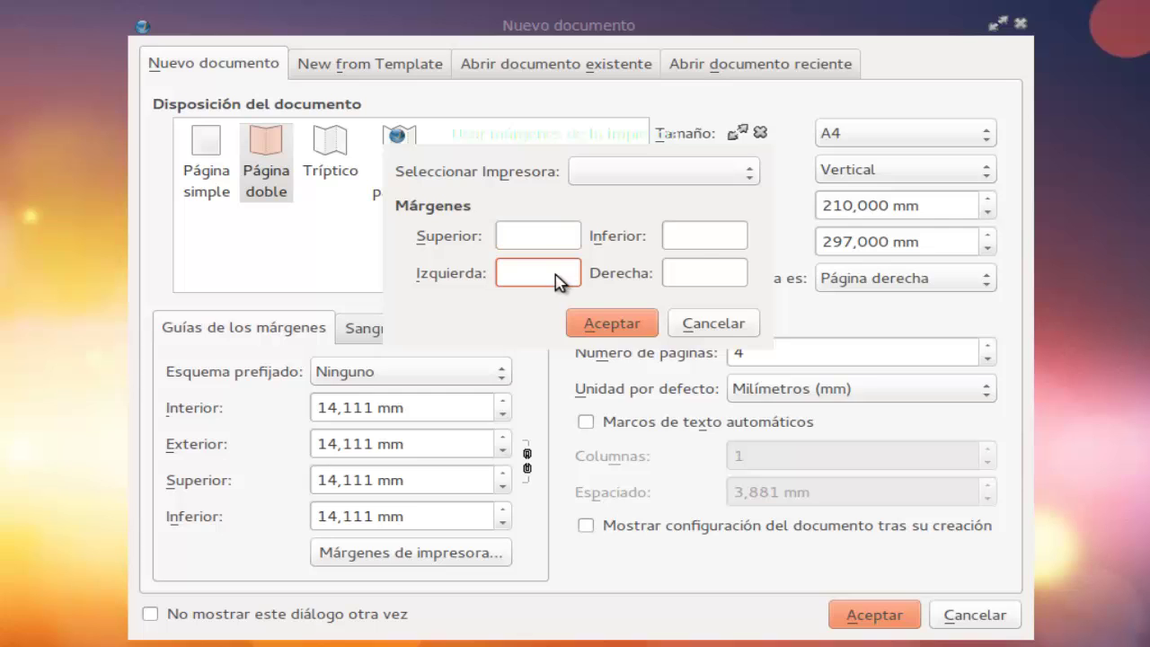
left_click(701, 246)
left_click(701, 276)
left_click(616, 325)
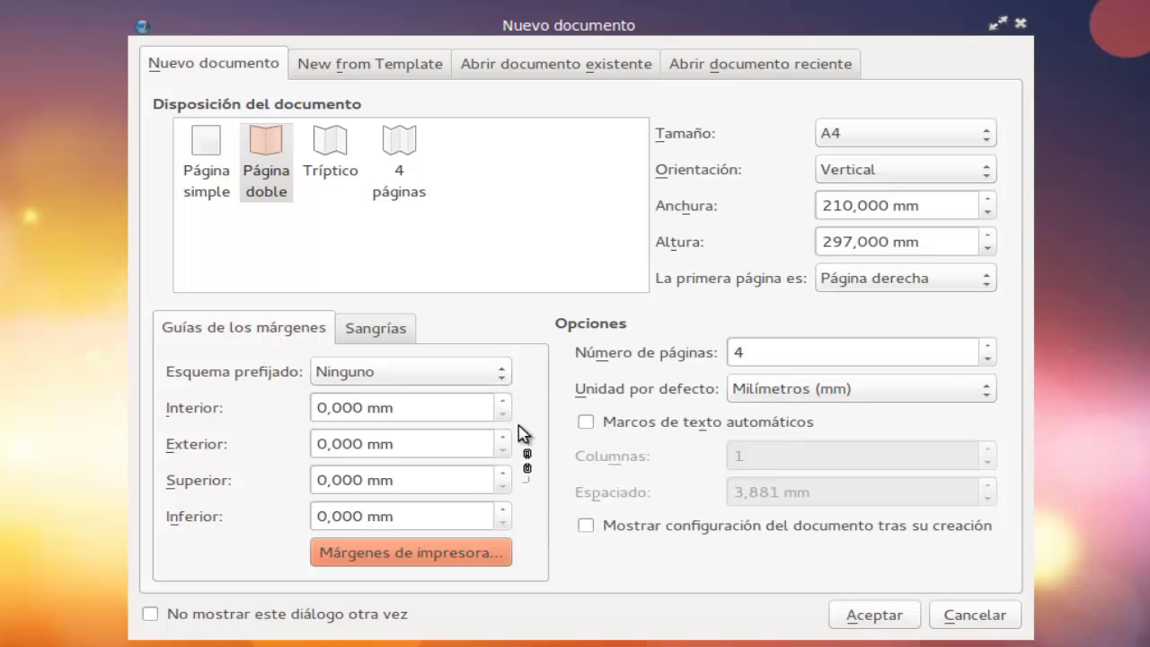
Step: Toggle the link between the margin values and unlink the four bleed values
left_click(529, 462)
left_click(386, 337)
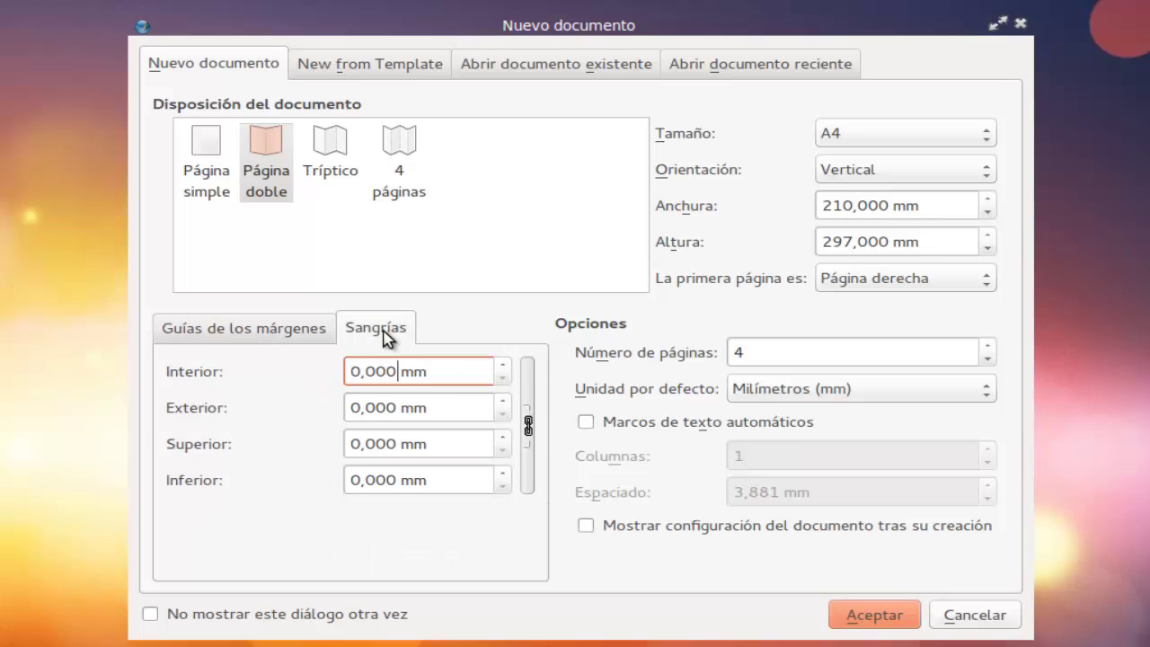
left_click(530, 429)
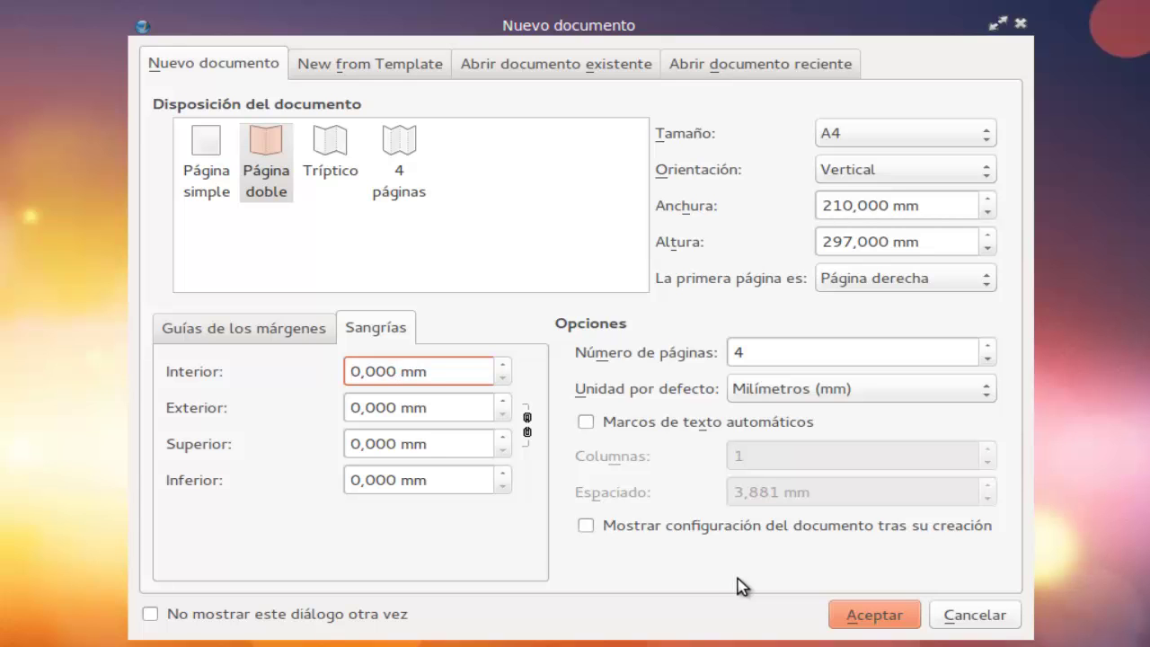
Step: Create the document with the configured settings and maximize its window
left_click(870, 616)
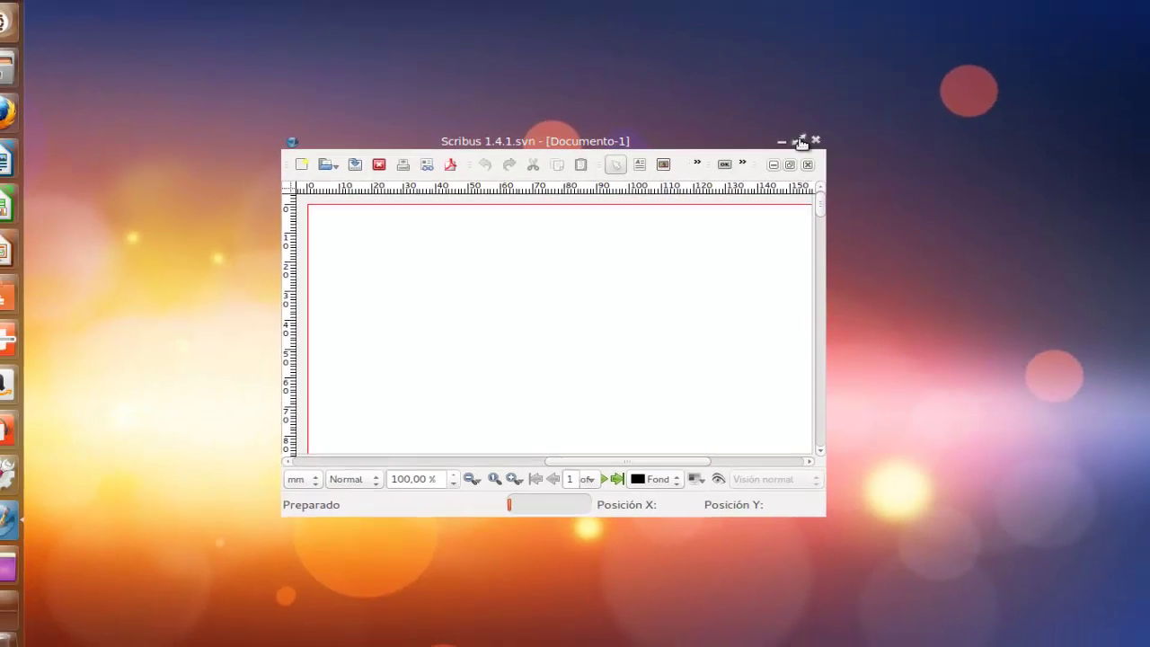
left_click(862, 109)
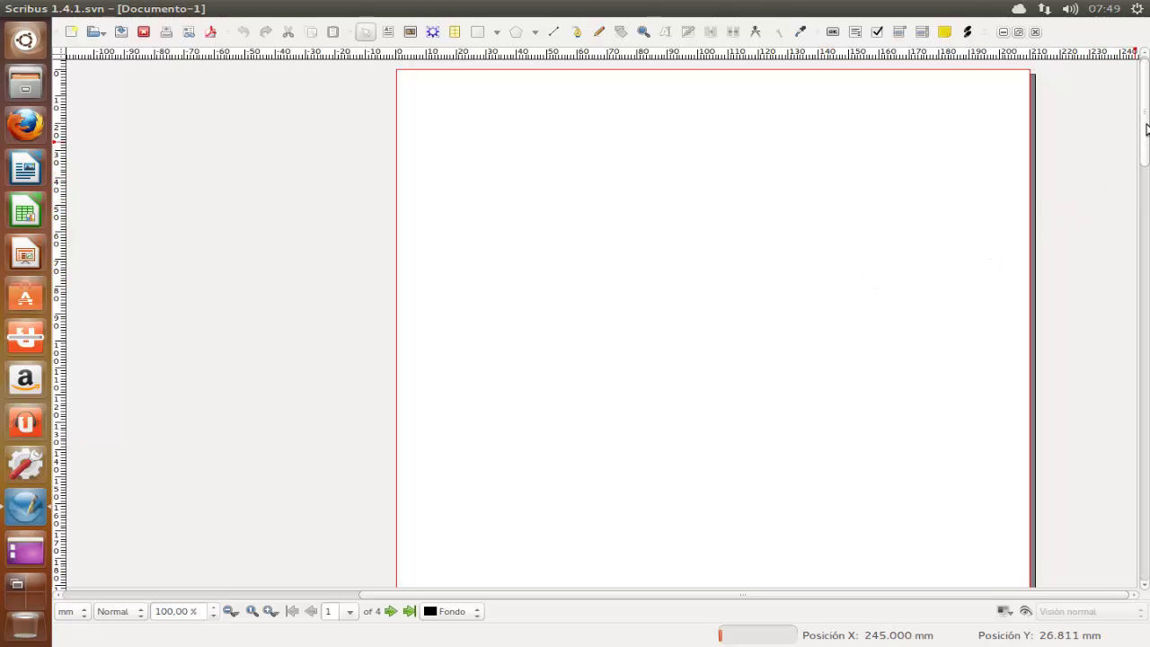
Step: Examine the document's double-page layout from page 1 through the facing pages 2 and 3, making each of the facing pages current
left_click_drag(1146, 130, 1147, 215)
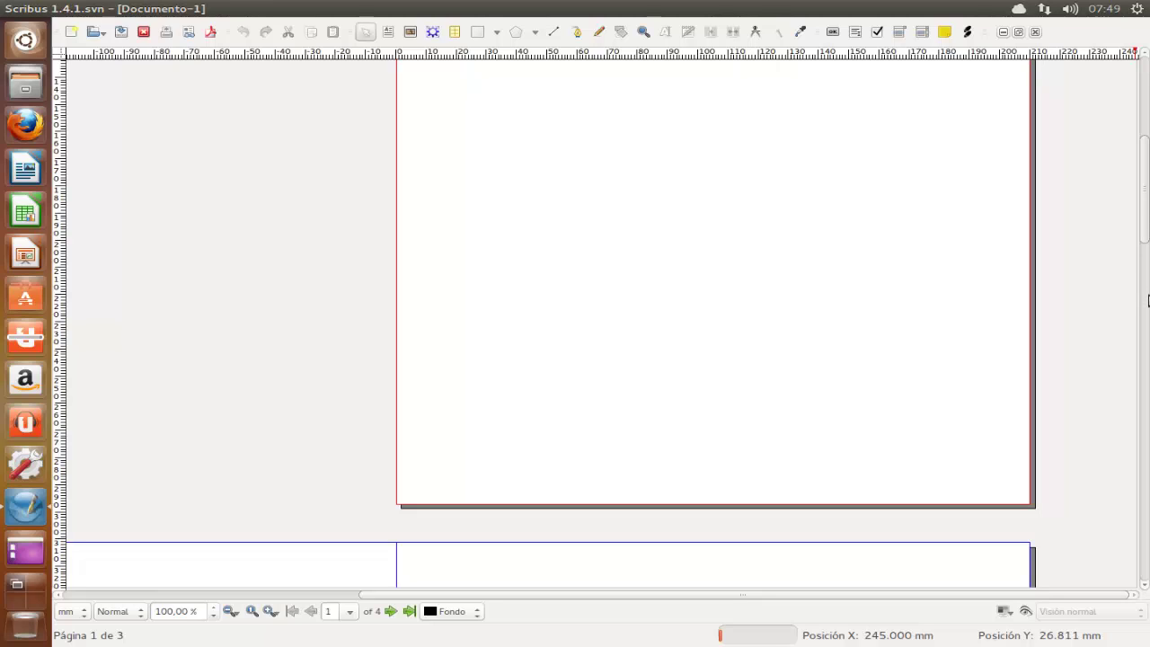
left_click(1146, 303)
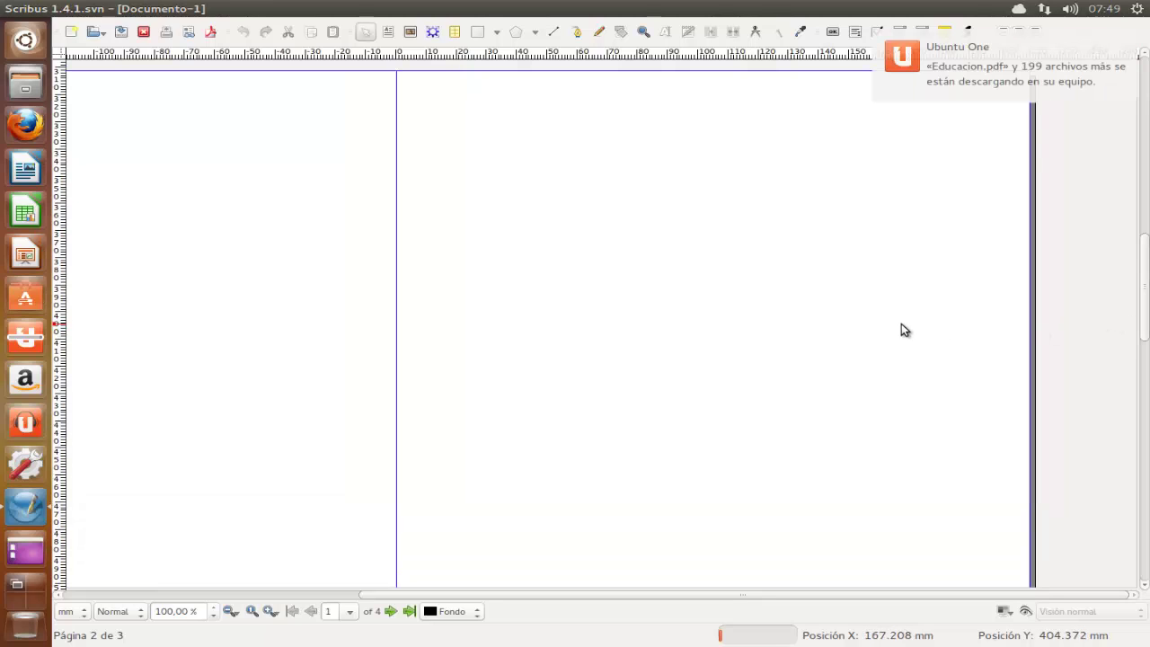
scroll(878, 313, "up", 3)
scroll(849, 319, "up", 3)
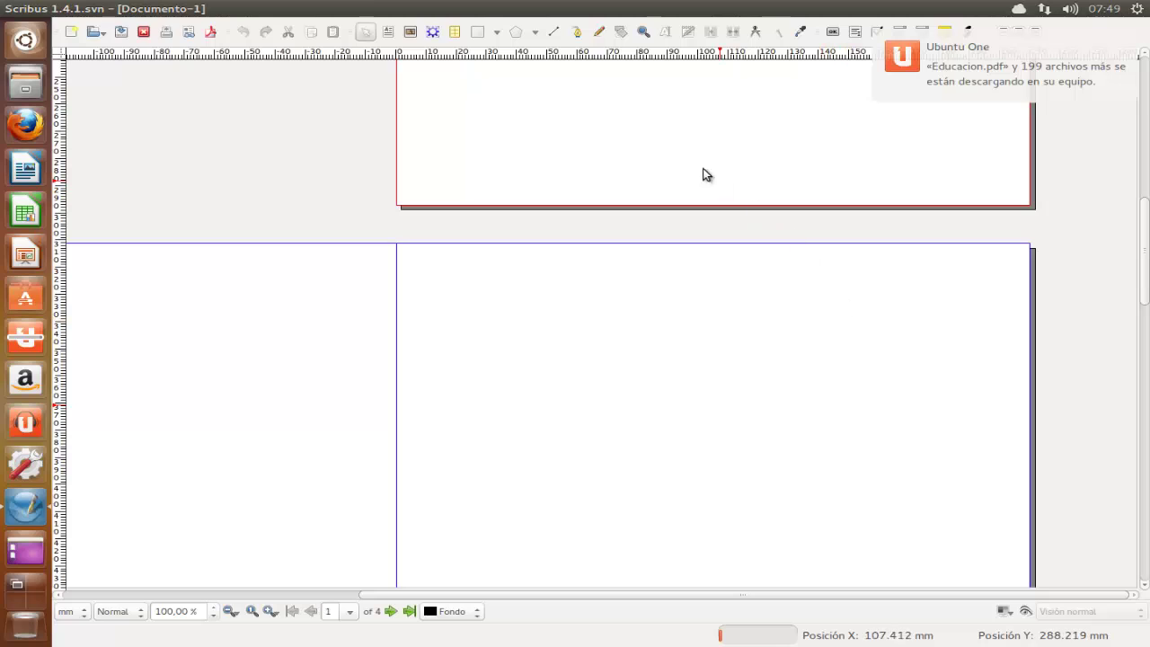
left_click(290, 346)
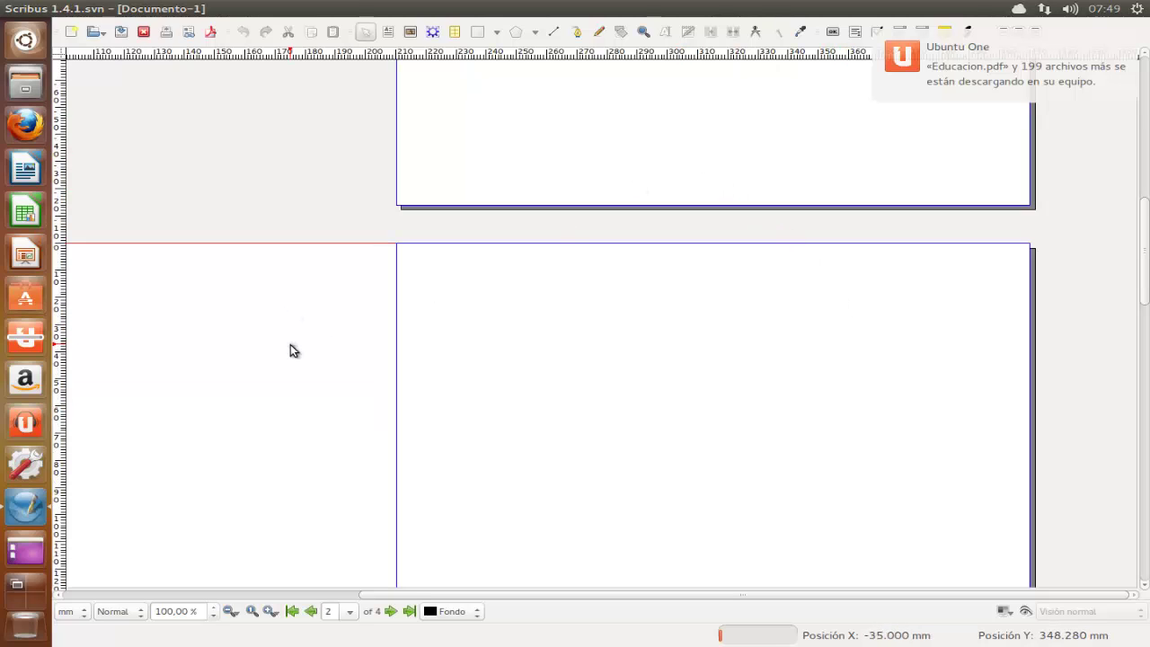
scroll(538, 377, "down", 10)
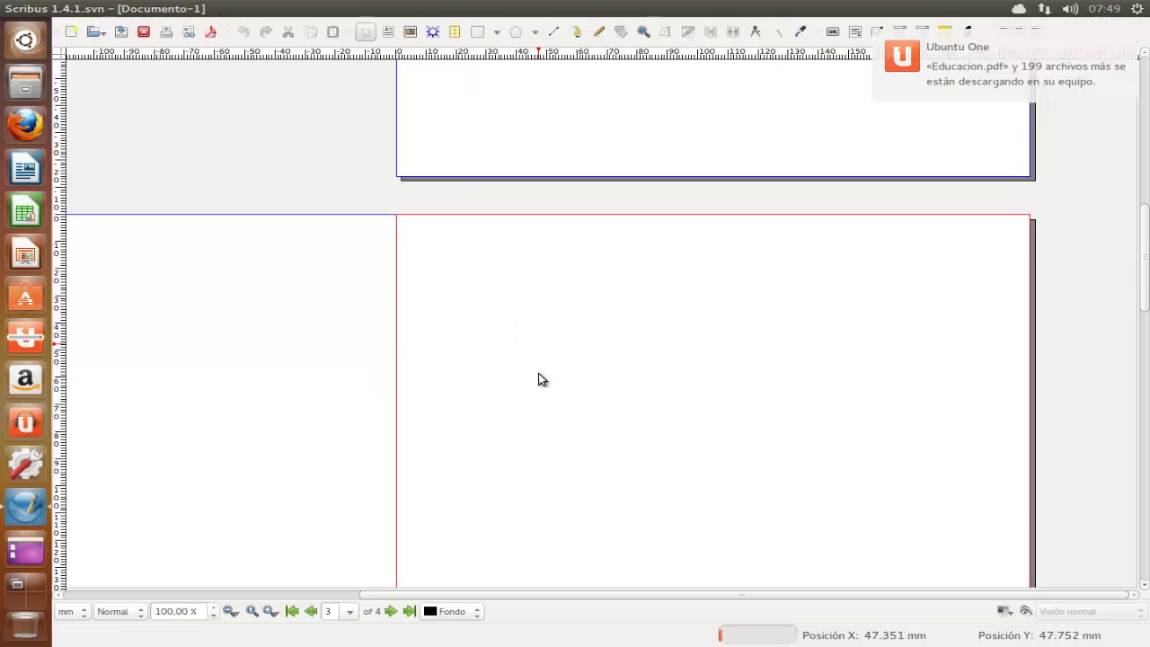
scroll(538, 378, "down", 8)
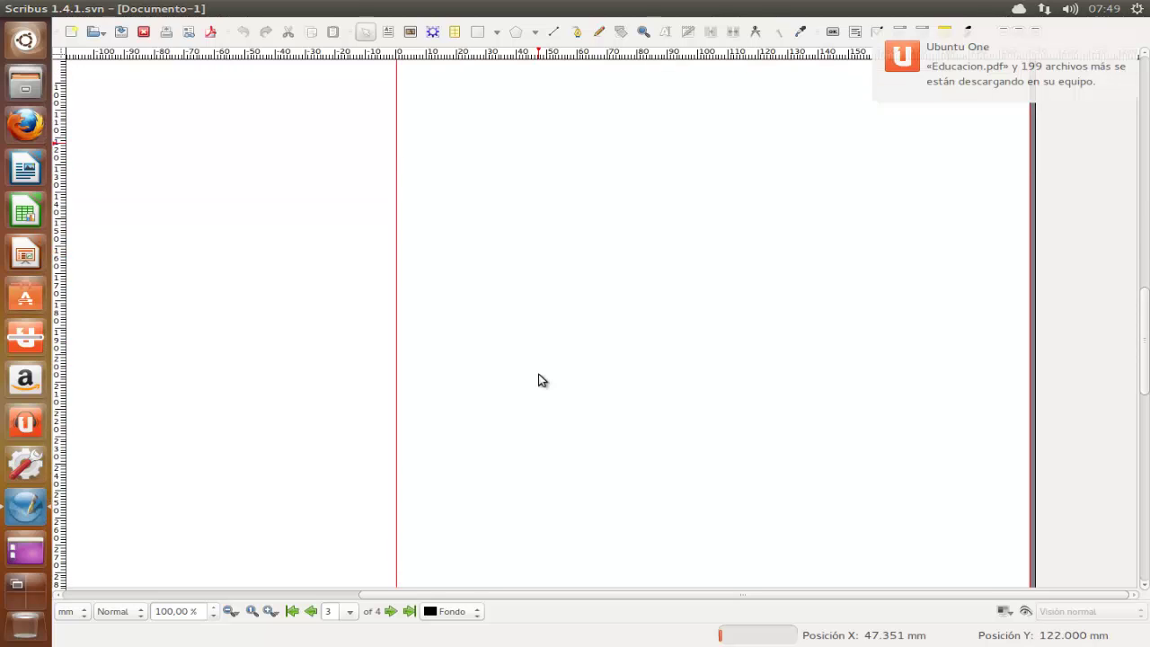
scroll(530, 386, "down", 3)
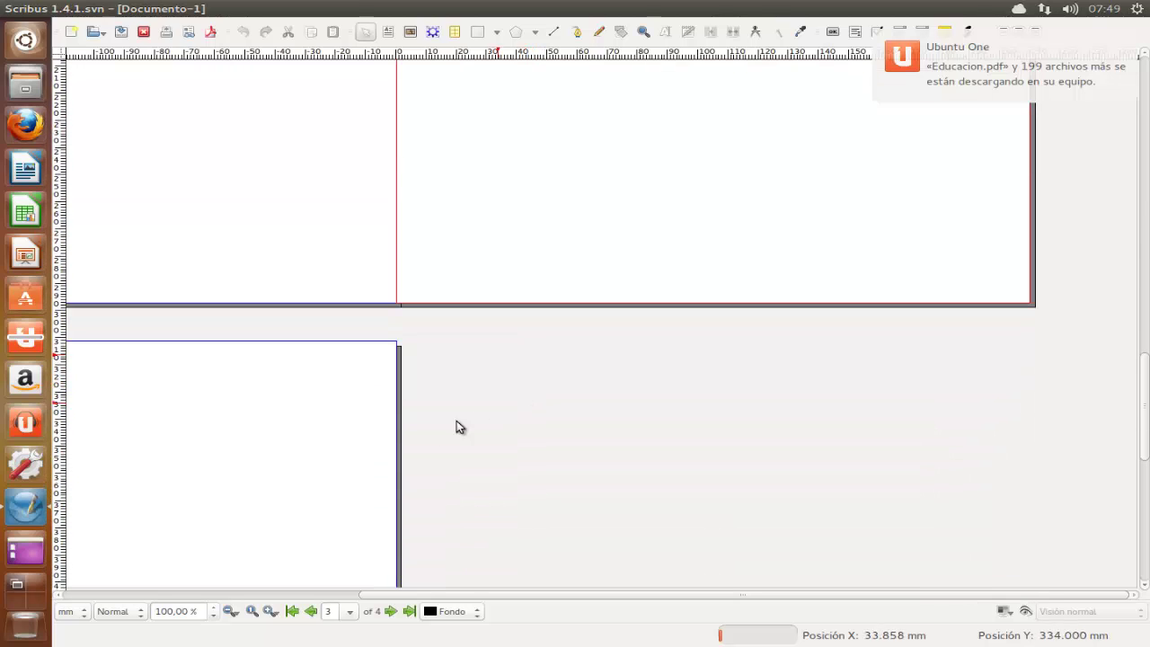
Step: Make page 4 current, inspect it to its lower part, and review the layout back up to the first page
left_click(231, 477)
scroll(231, 477, "down", 10)
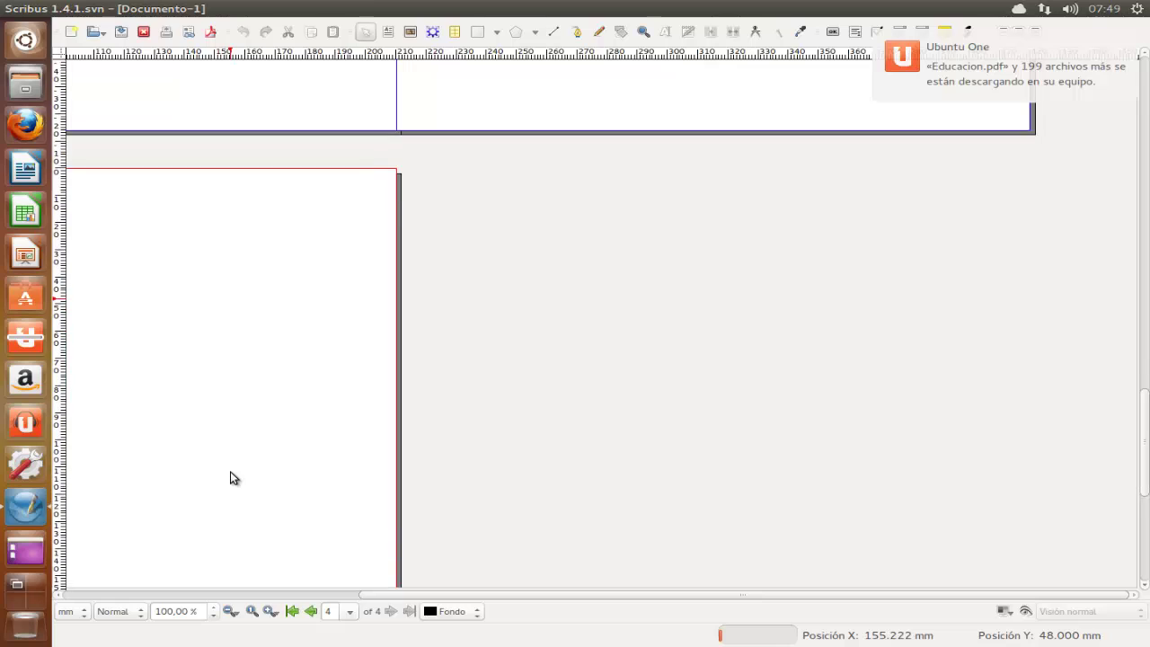
scroll(231, 477, "down", 12)
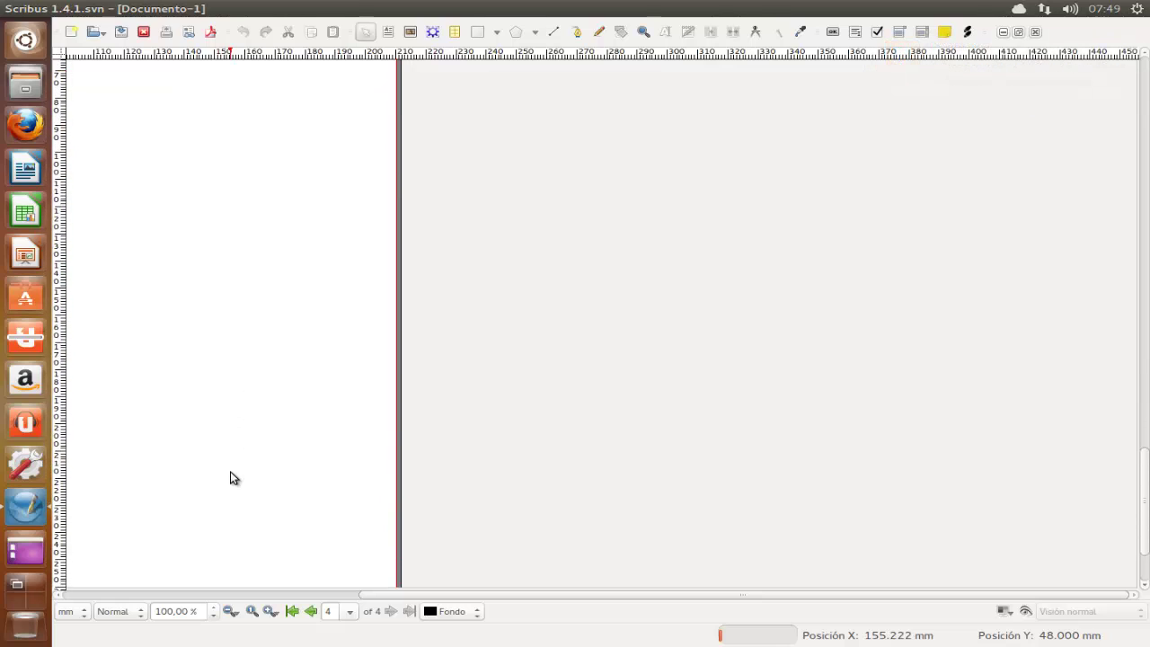
scroll(231, 477, "up", 20)
scroll(230, 477, "up", 15)
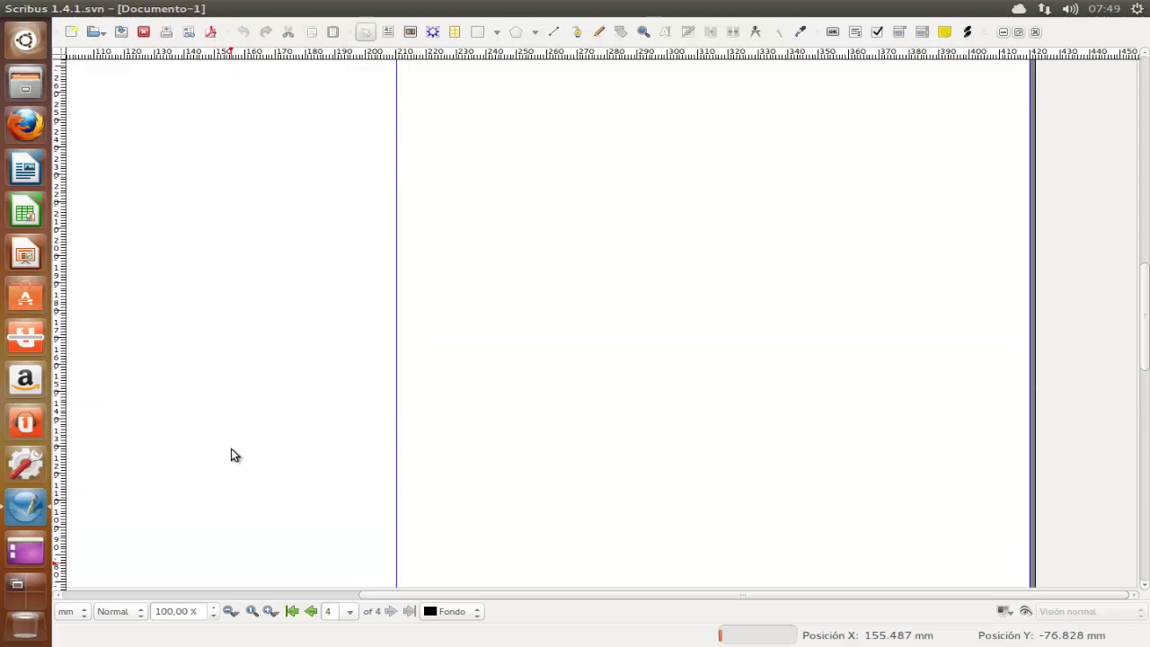
scroll(232, 455, "up", 10)
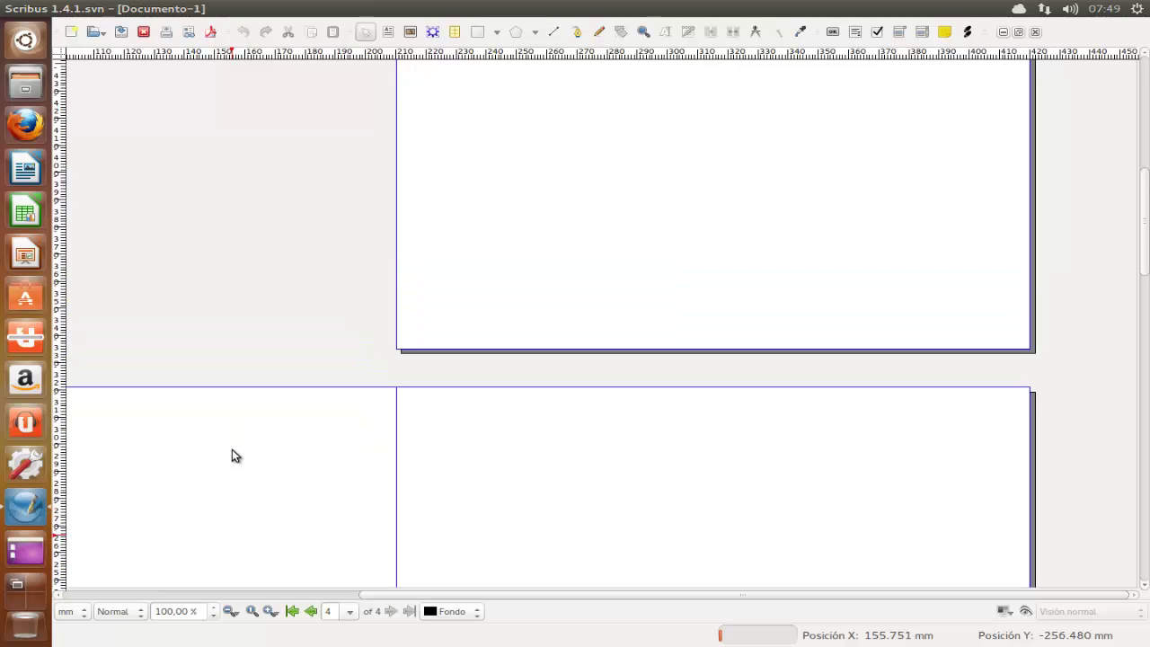
scroll(232, 456, "up", 8)
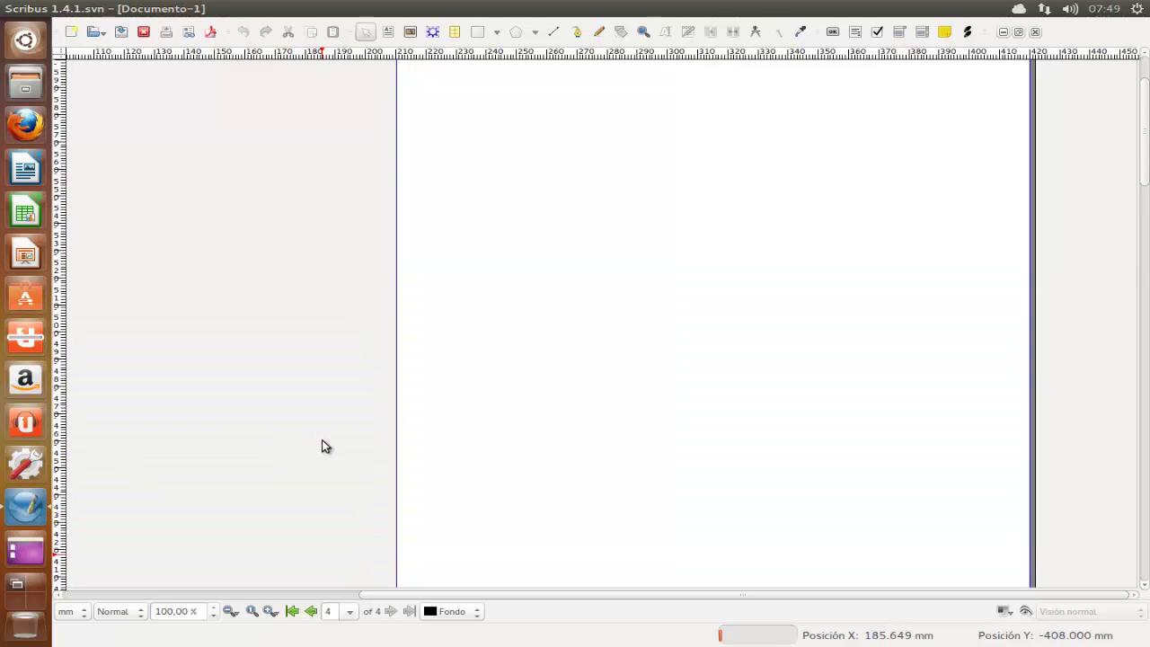
scroll(325, 447, "up", 2)
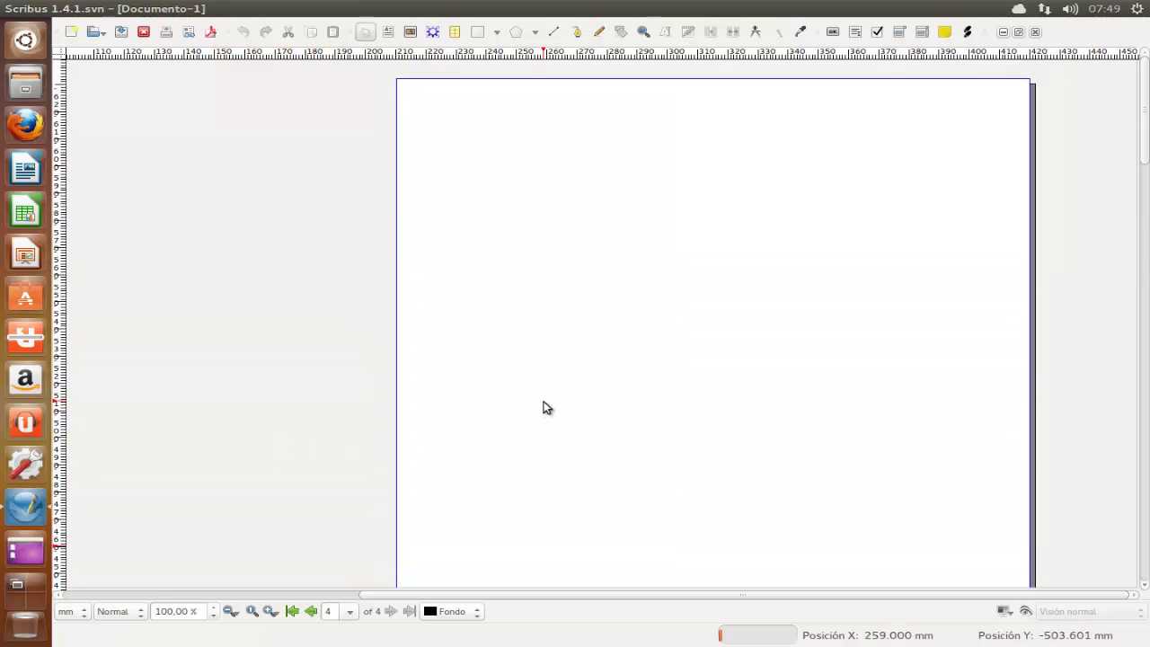